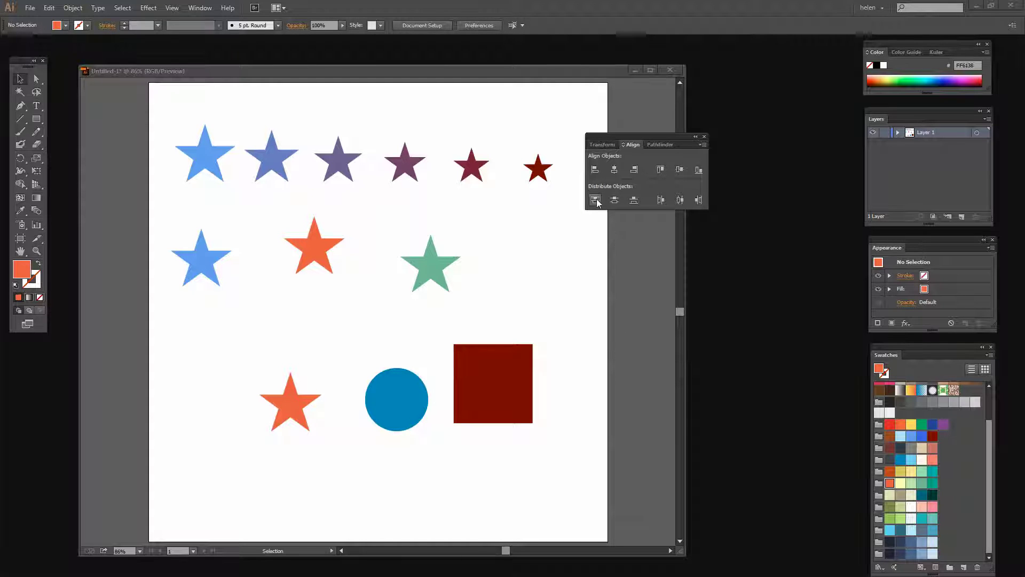
- Move the floating Align panel down beside the bottom row of shapes
drag(622, 136, 625, 180)
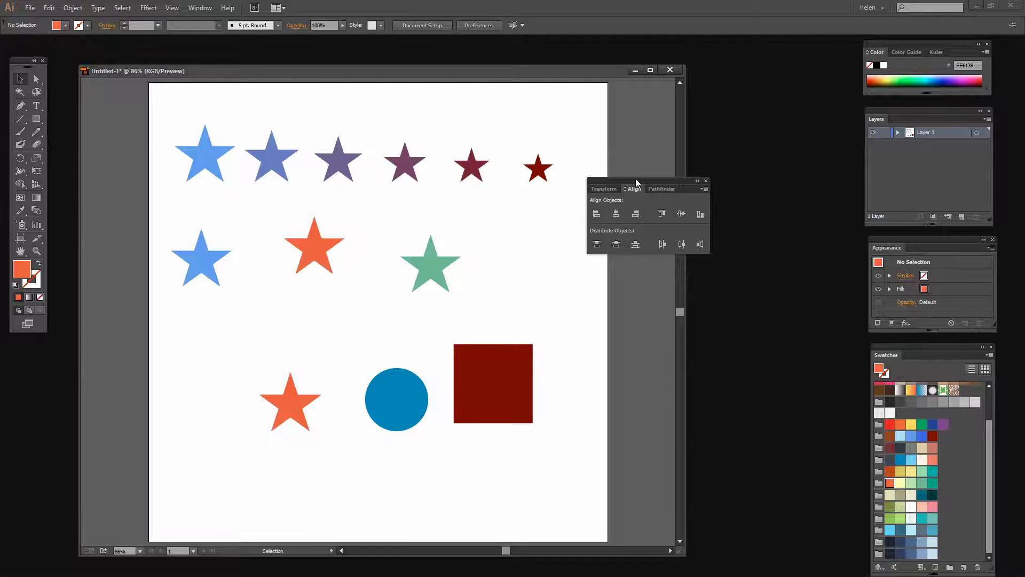
drag(635, 178, 153, 331)
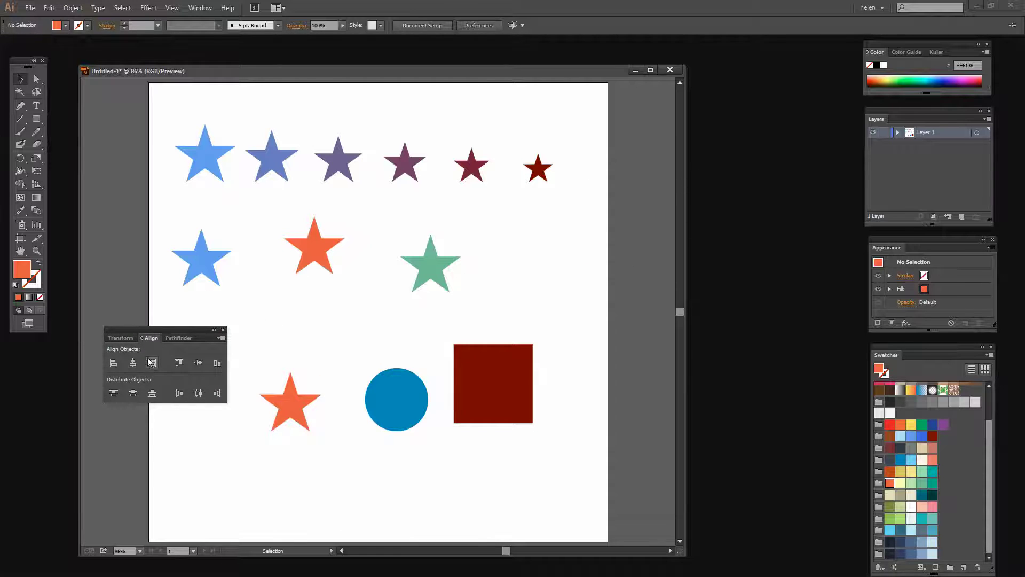
click(201, 8)
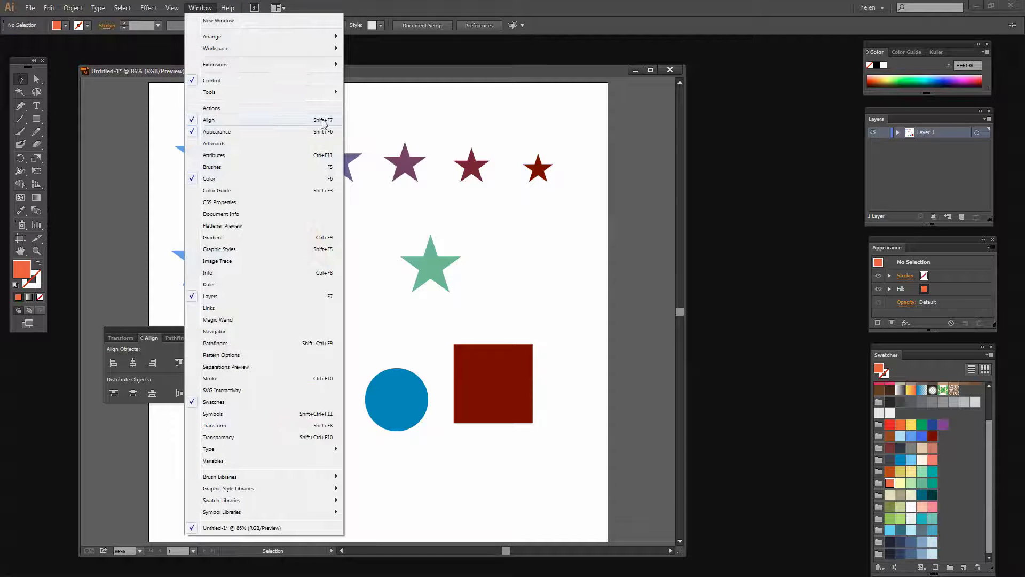
click(389, 68)
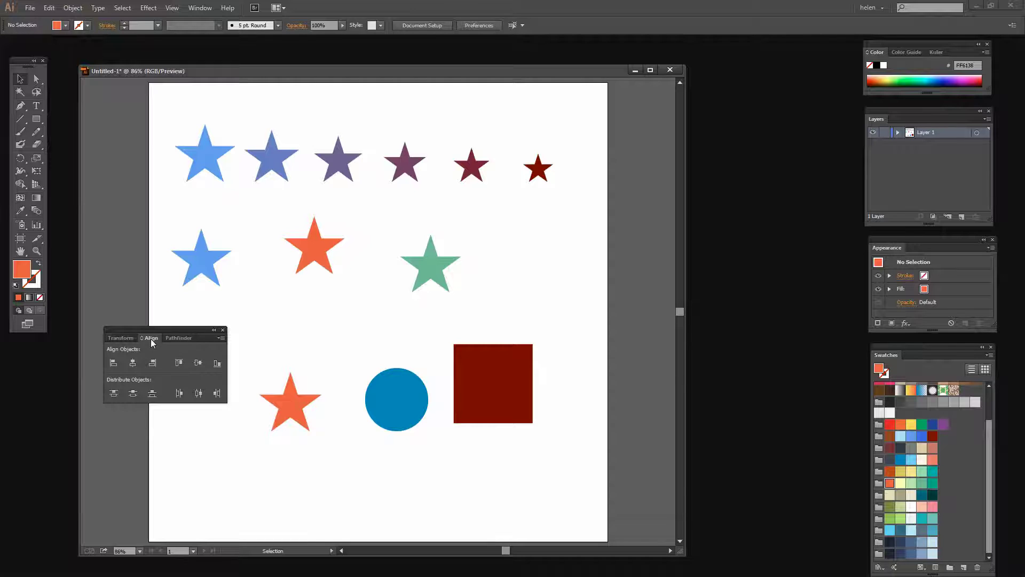
- Show the Align panel's full options and move it to the upper right
click(220, 338)
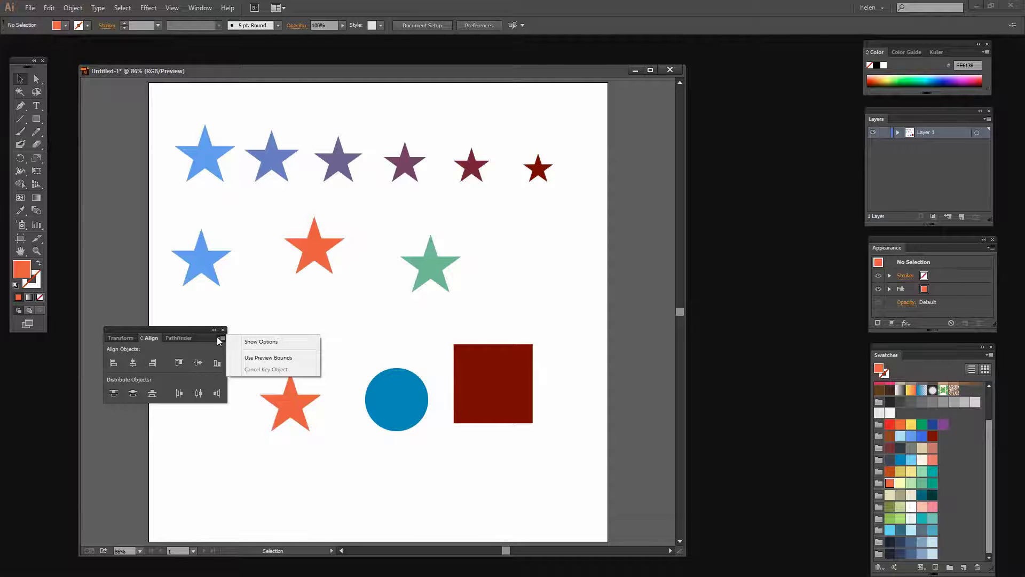
click(268, 343)
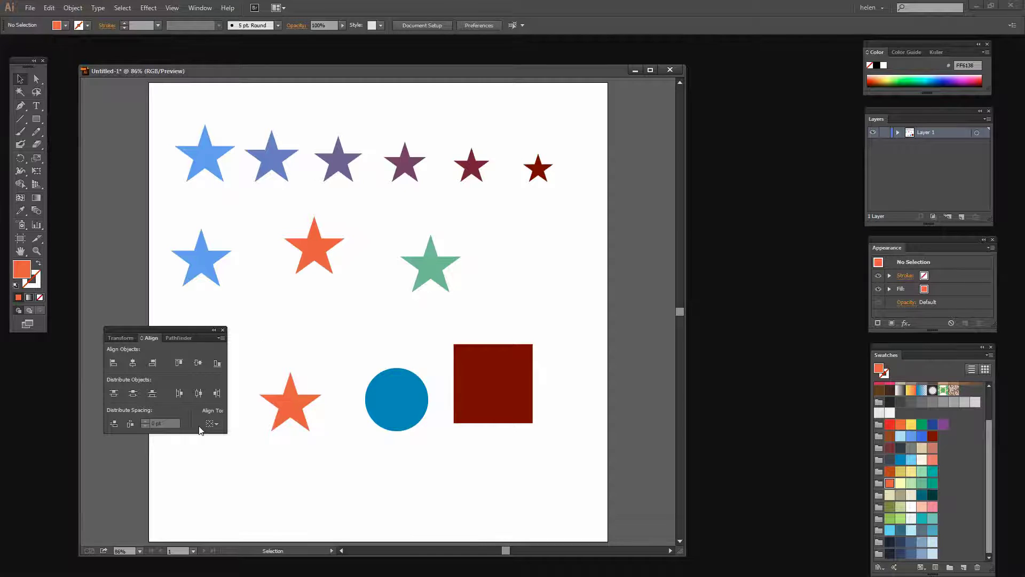
drag(161, 329, 588, 96)
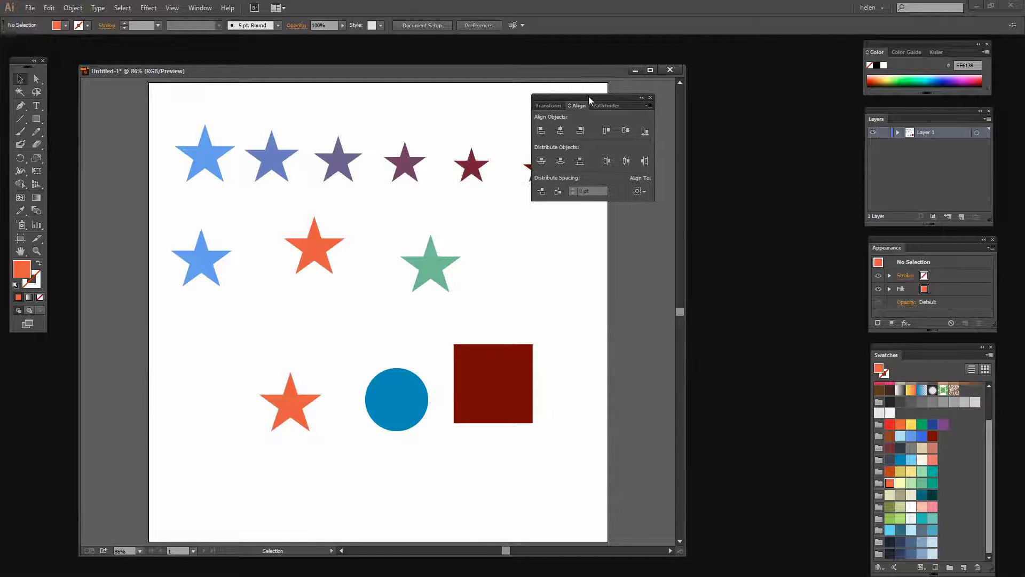
click(645, 191)
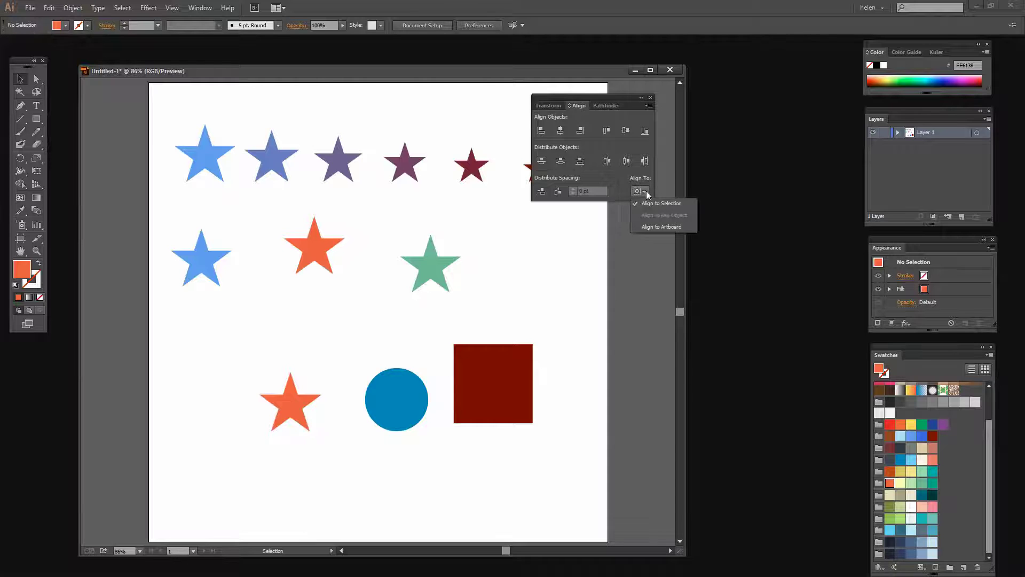
click(649, 227)
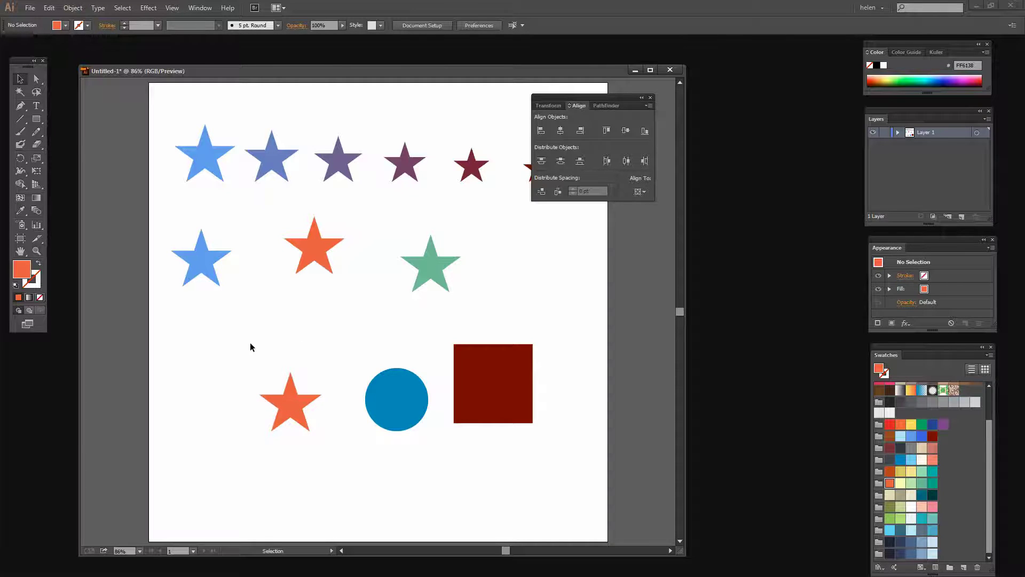
drag(247, 342, 555, 452)
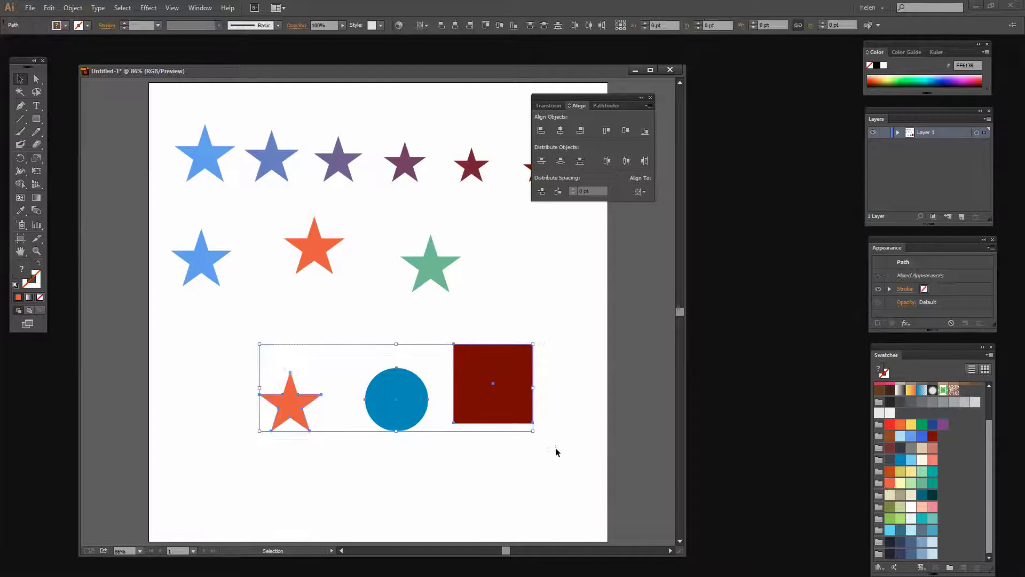
click(542, 131)
key(ctrl+shift+a)
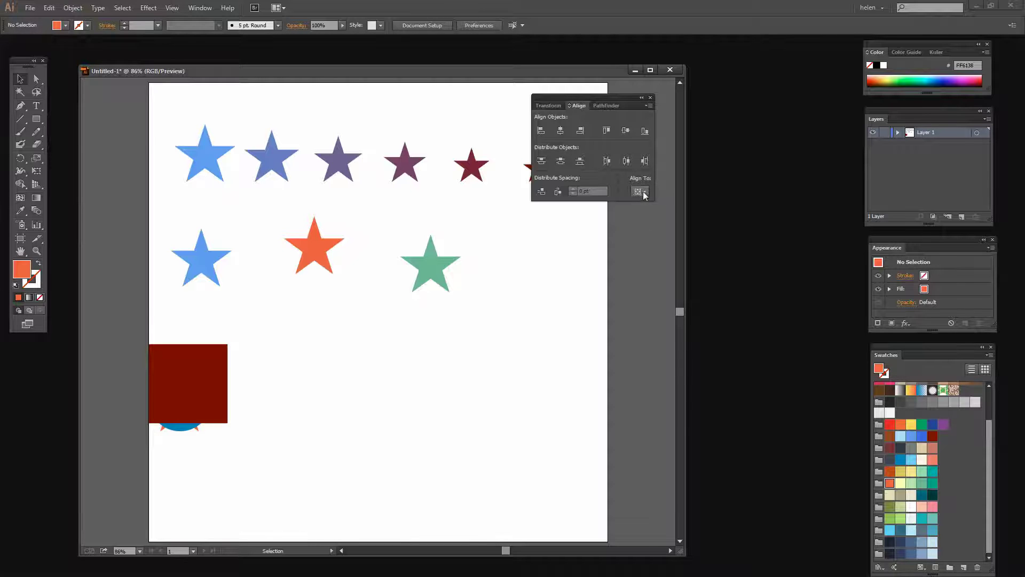
click(48, 7)
click(59, 19)
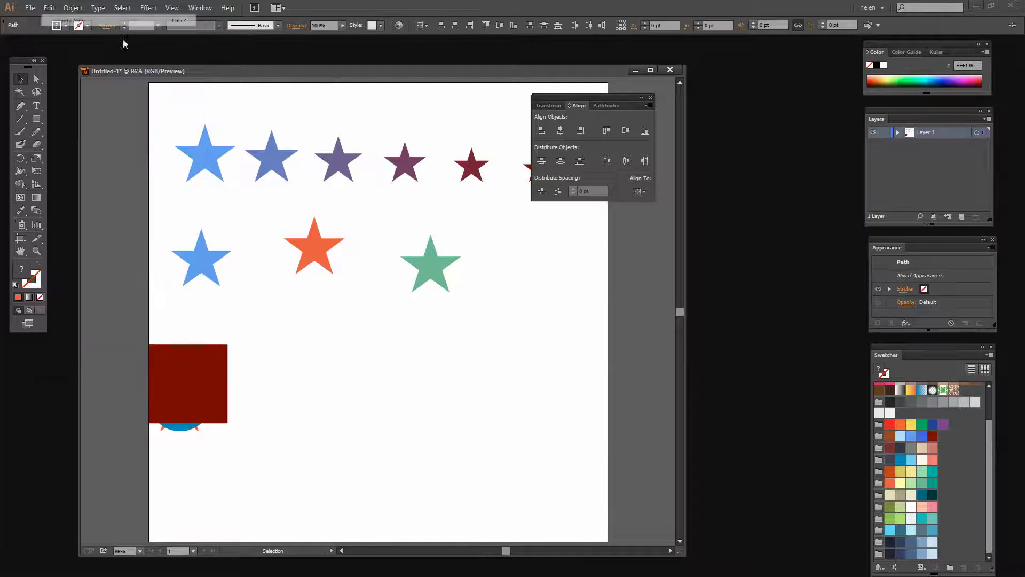
click(641, 191)
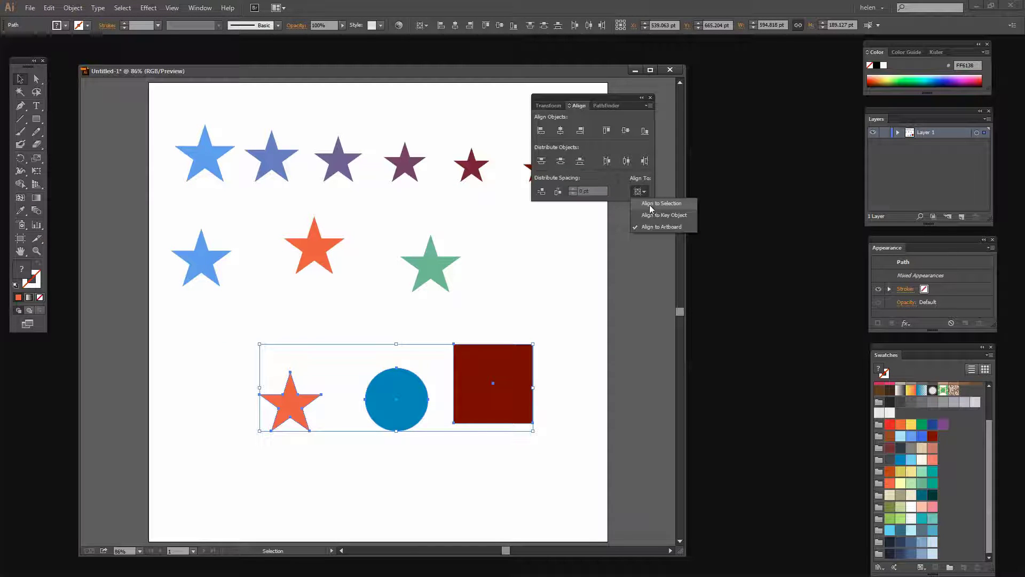
click(649, 203)
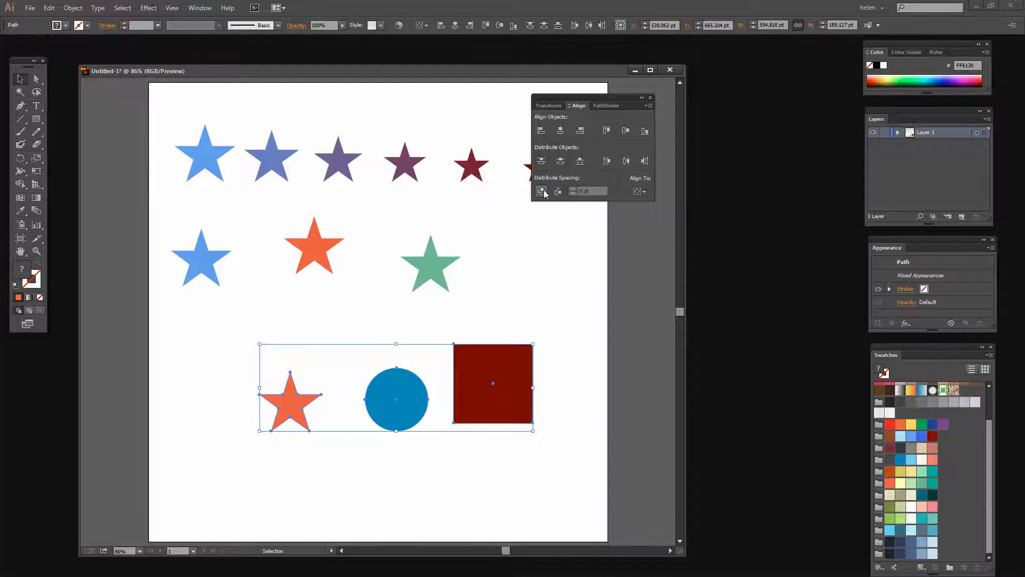
click(540, 132)
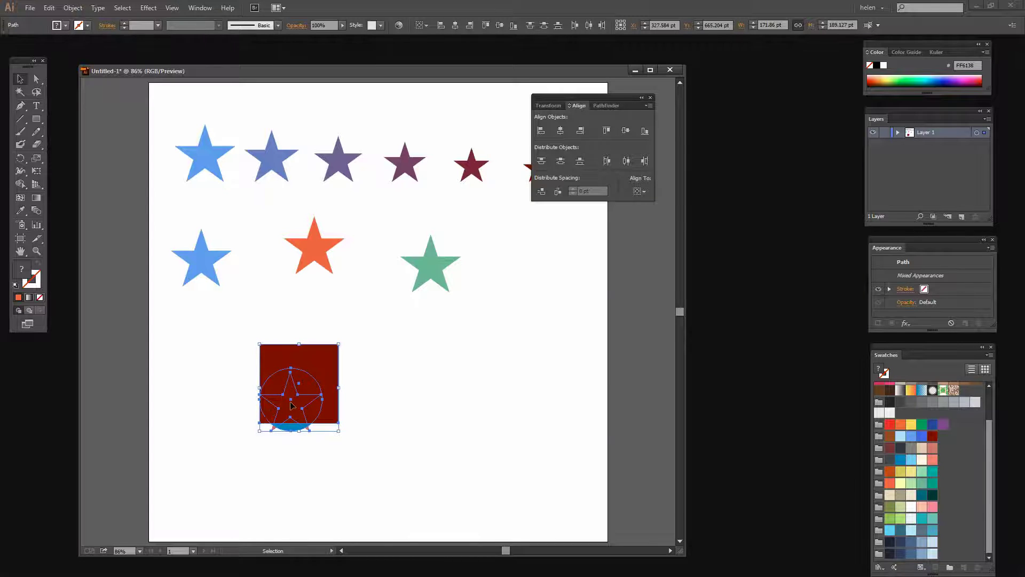
click(48, 8)
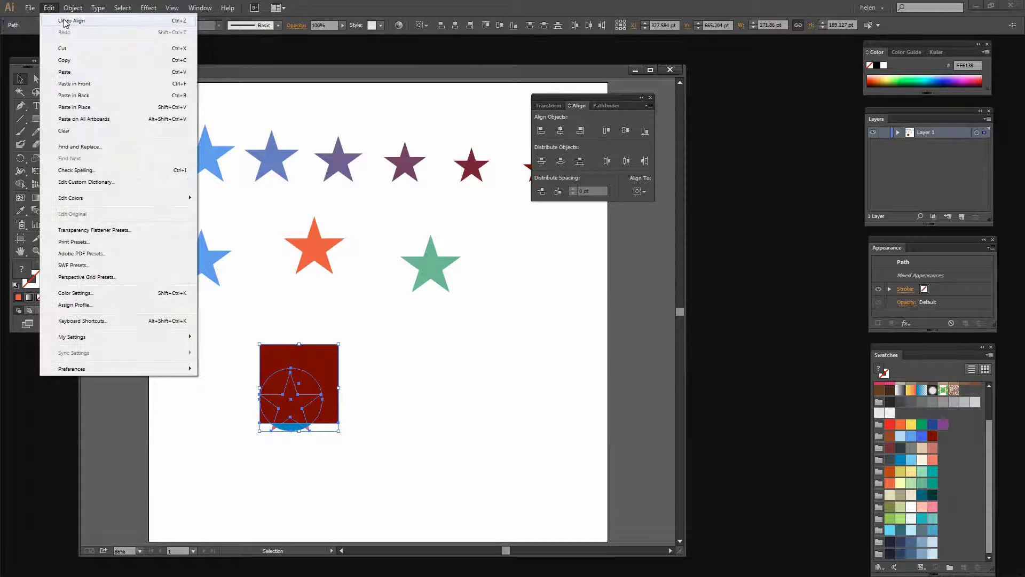
click(65, 21)
- Select the red square, blue circle and orange star in the bottom row
click(353, 473)
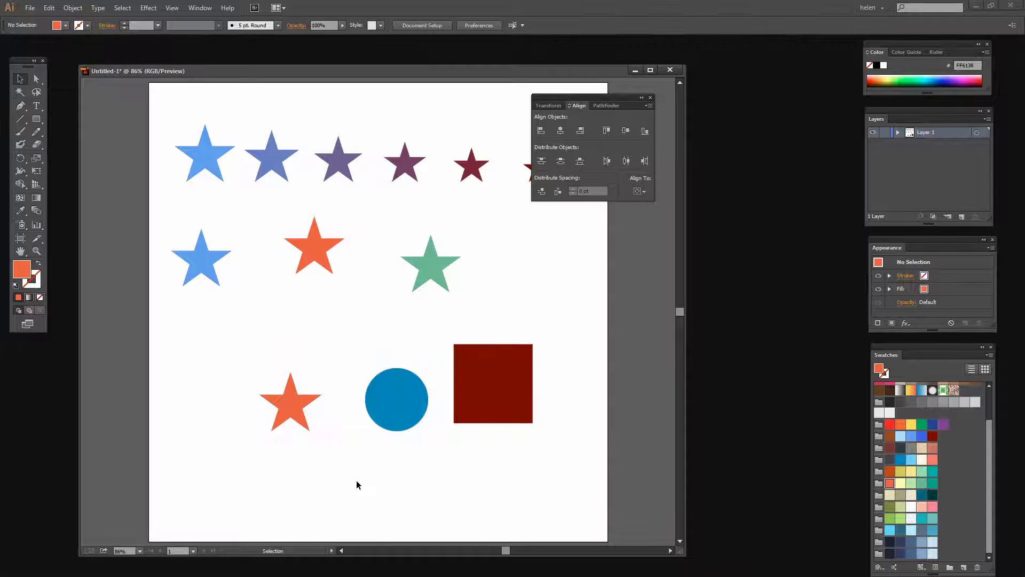
click(644, 191)
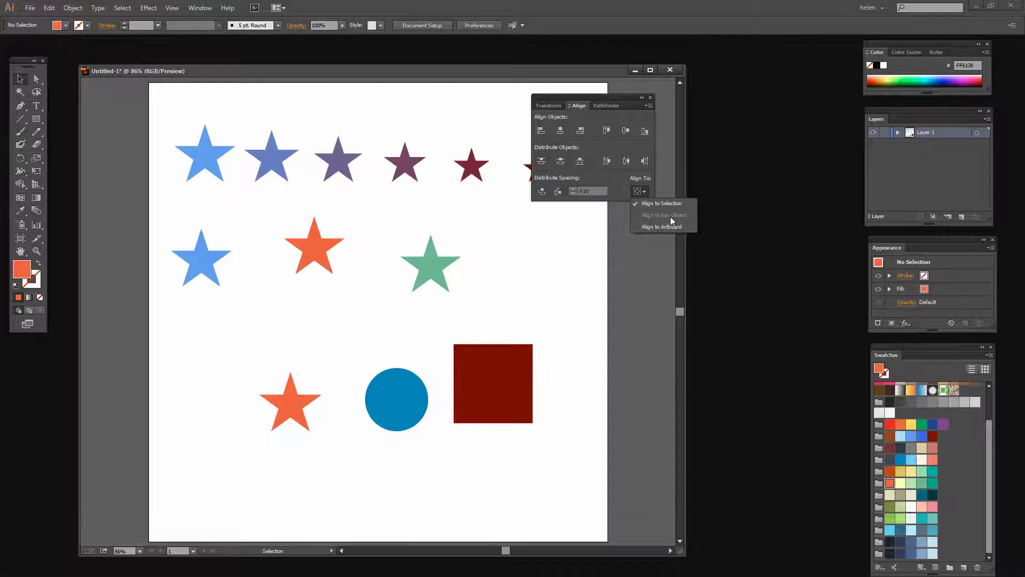
click(386, 432)
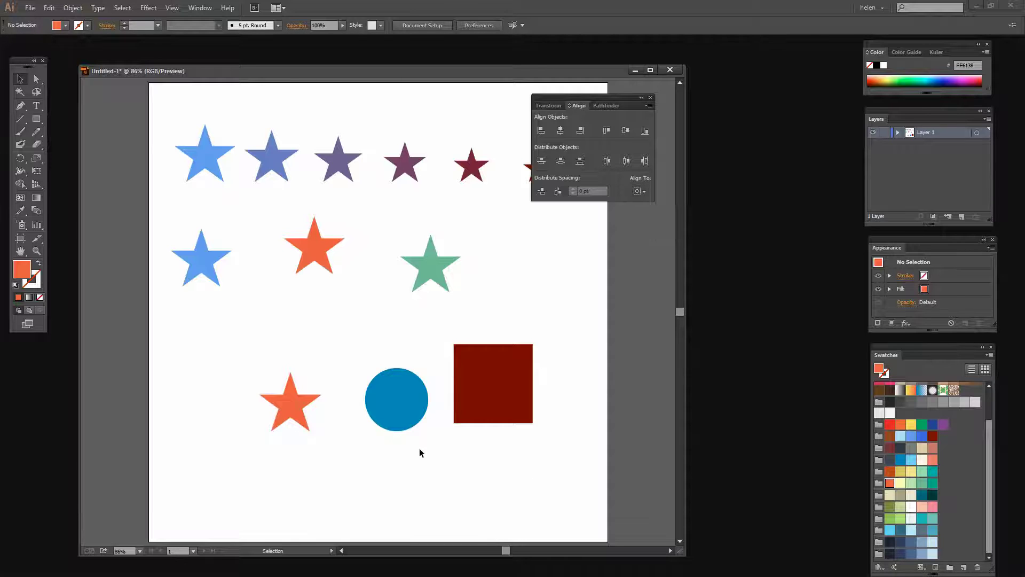
click(496, 385)
click(374, 403)
click(279, 391)
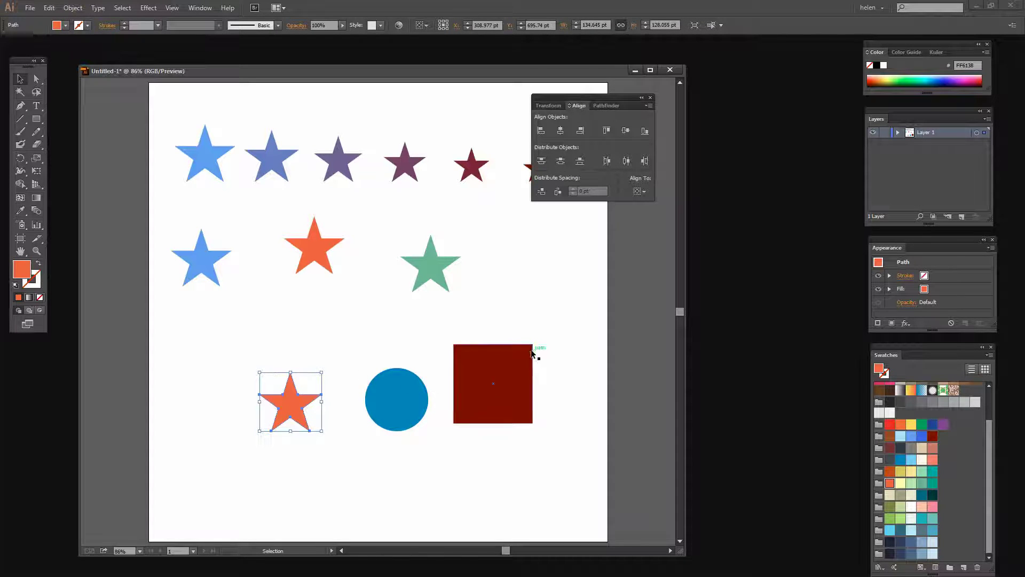
drag(237, 319, 591, 453)
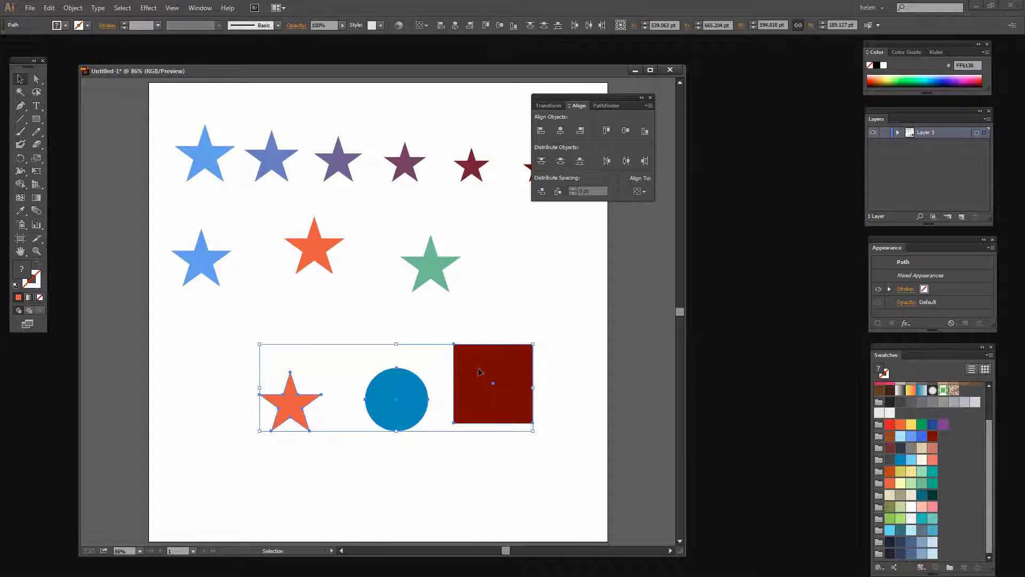
- Make the red square the key object and top-align the star and circle to it
click(478, 368)
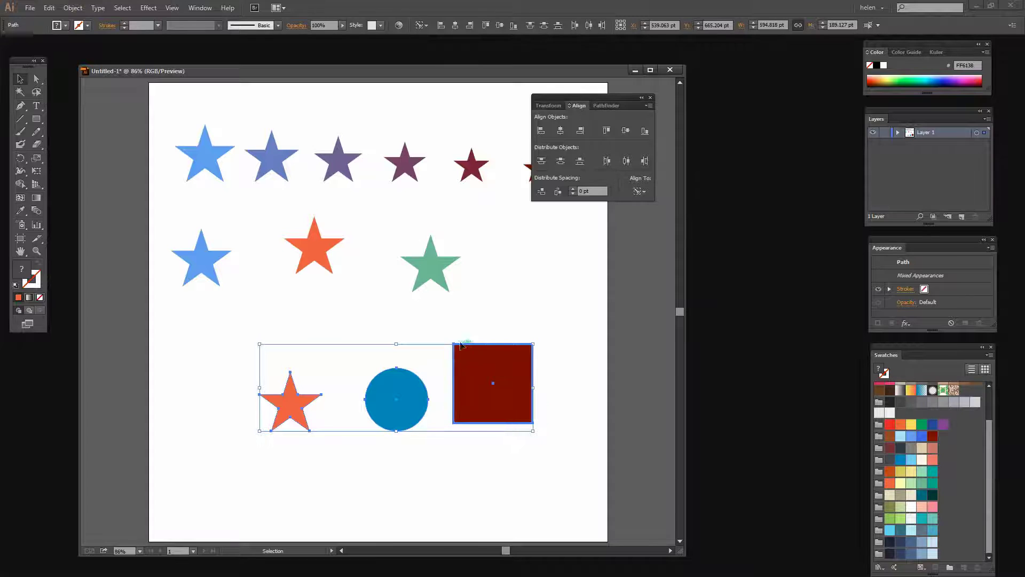
click(639, 191)
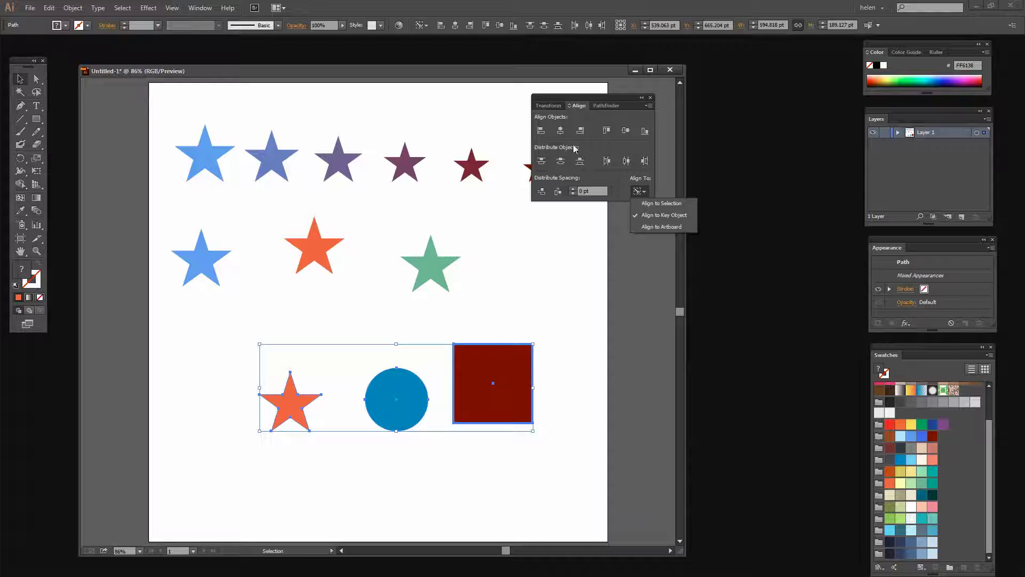
click(607, 134)
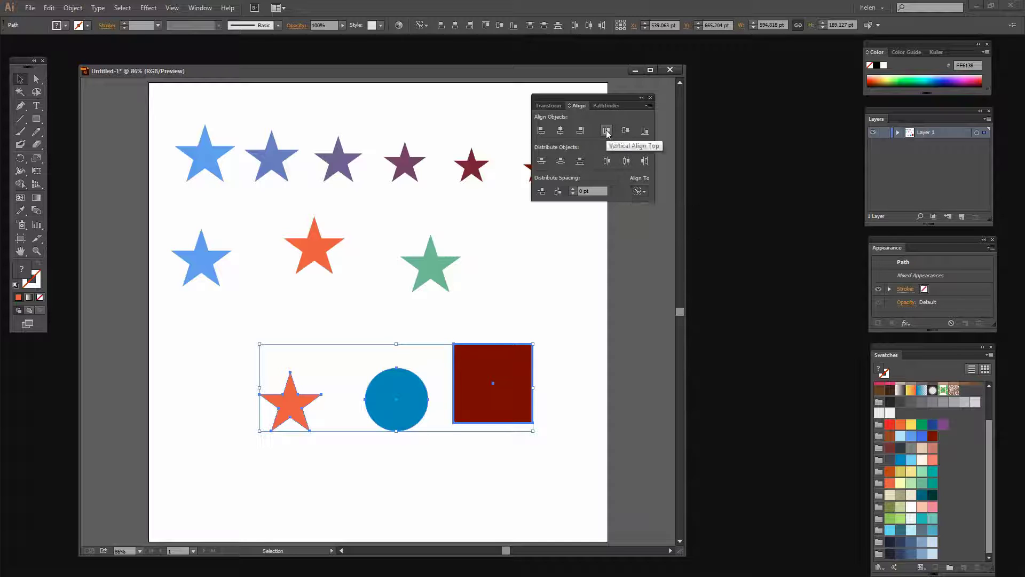
click(606, 131)
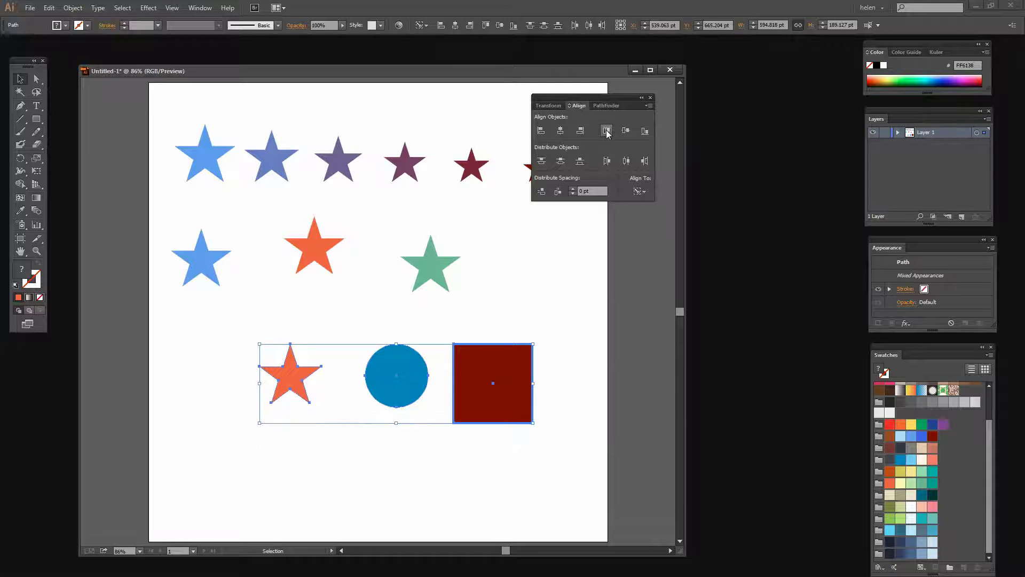
- Move the orange star lower and the blue circle further left
click(569, 386)
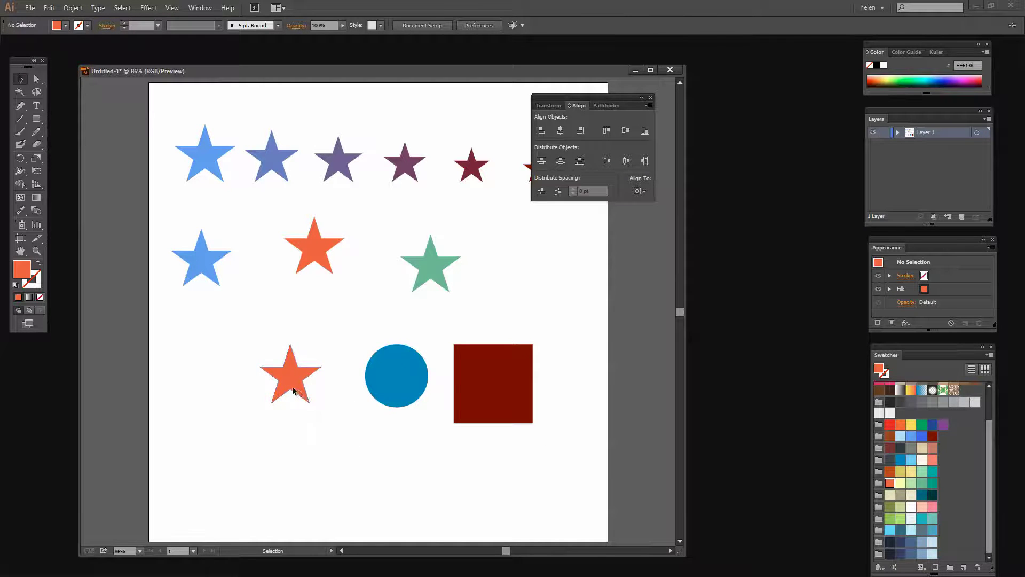
drag(293, 386, 287, 475)
drag(403, 376, 359, 376)
- Bottom-align the circle and square to the orange star as key object
drag(247, 325, 542, 511)
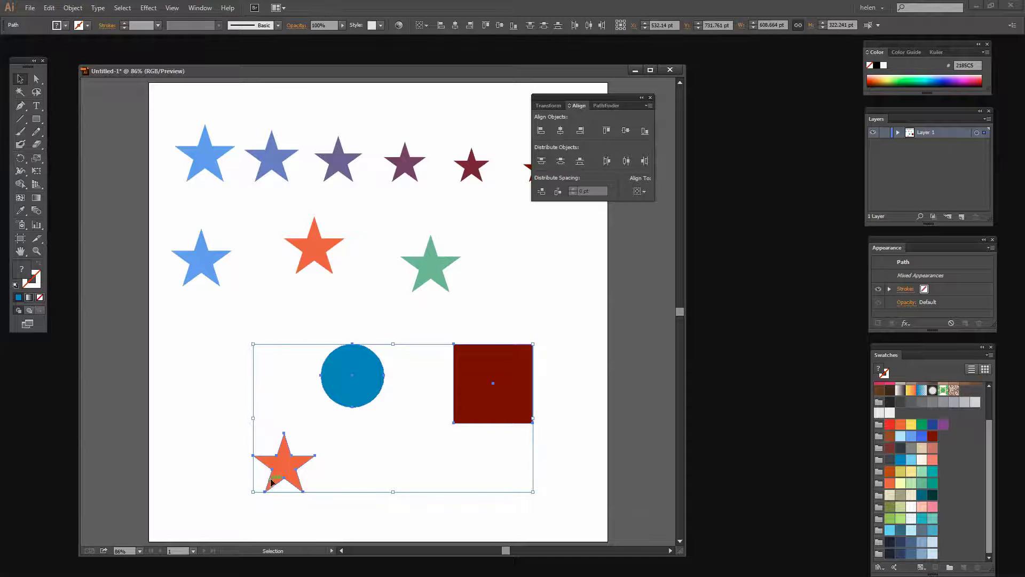
click(283, 467)
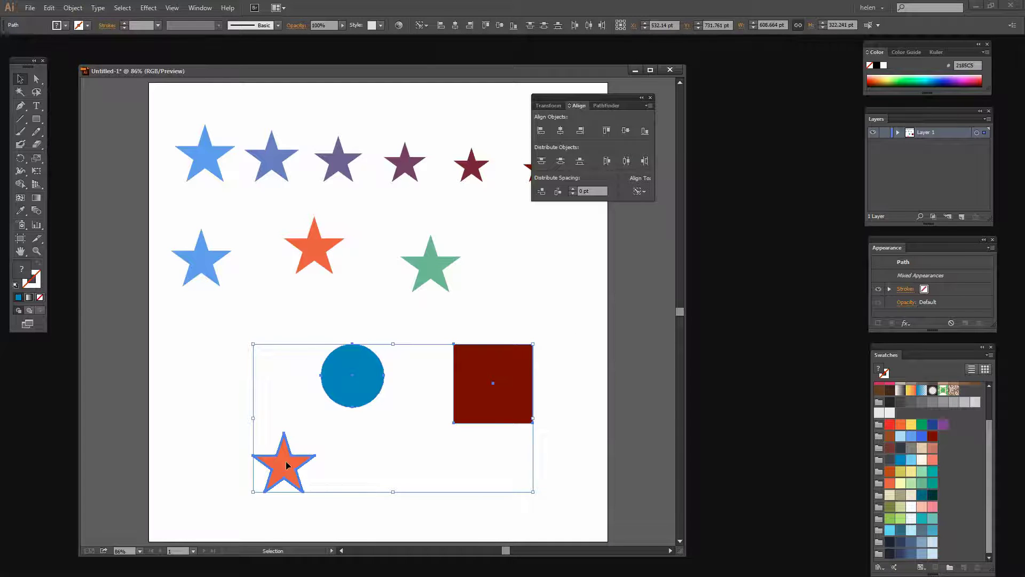
click(645, 130)
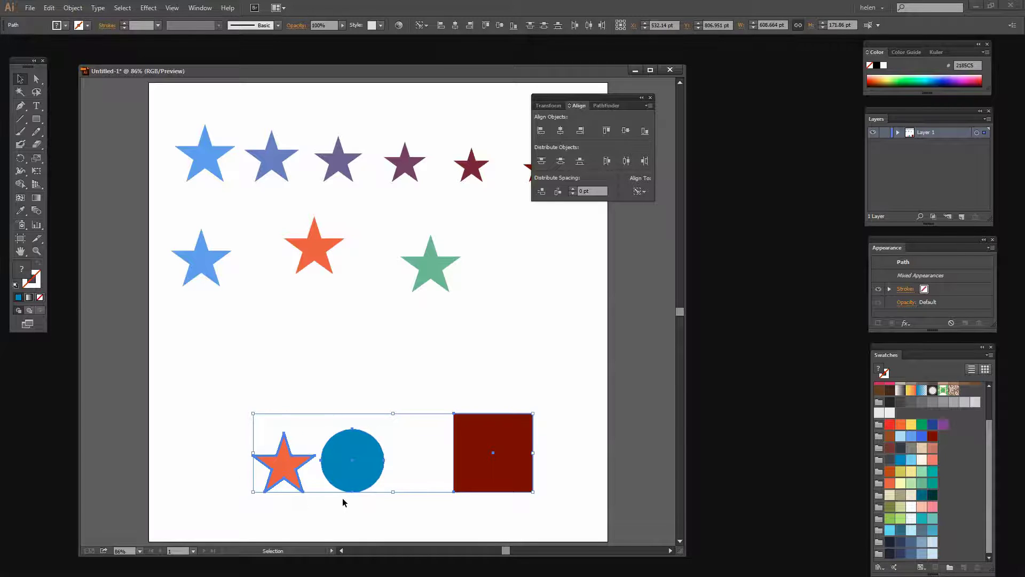
click(470, 394)
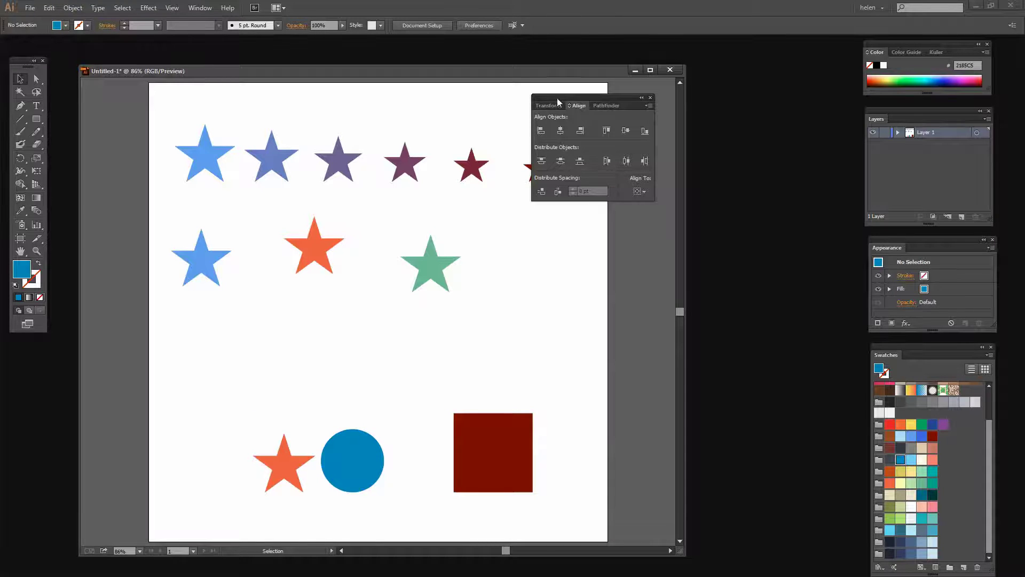
- Top-align the three middle-row stars and shift them down and right together
drag(562, 94, 656, 108)
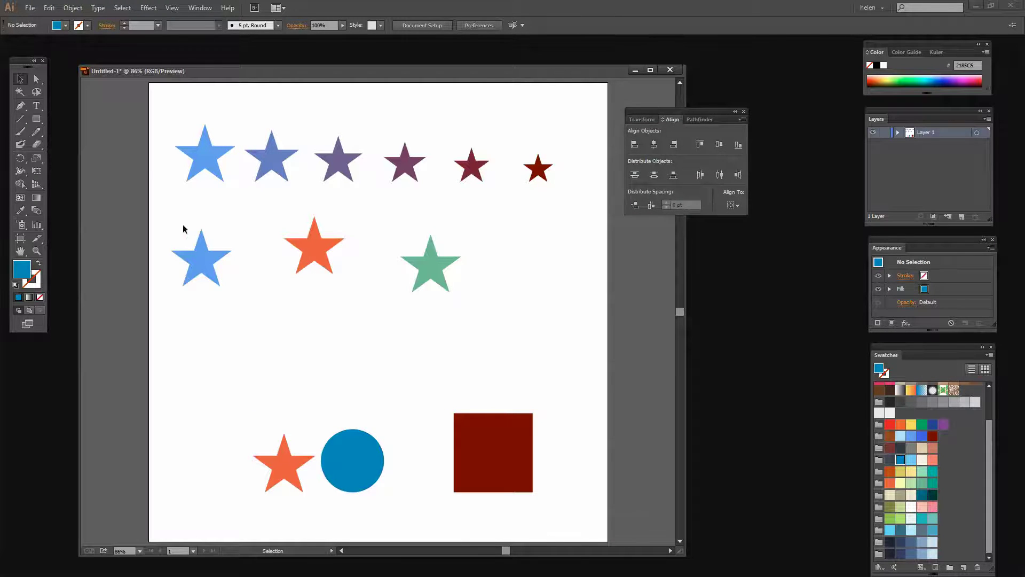
drag(171, 223, 487, 320)
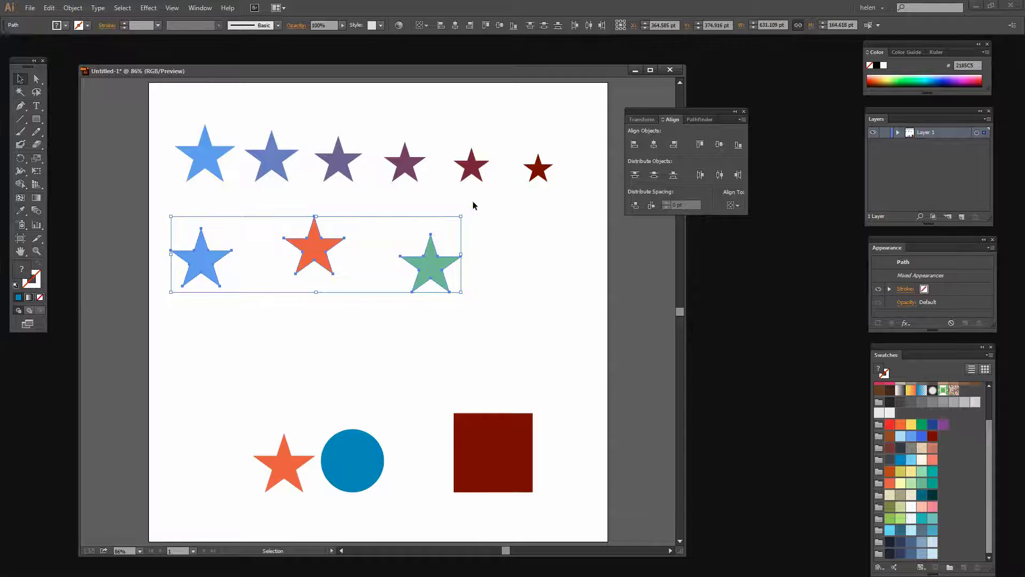
click(699, 144)
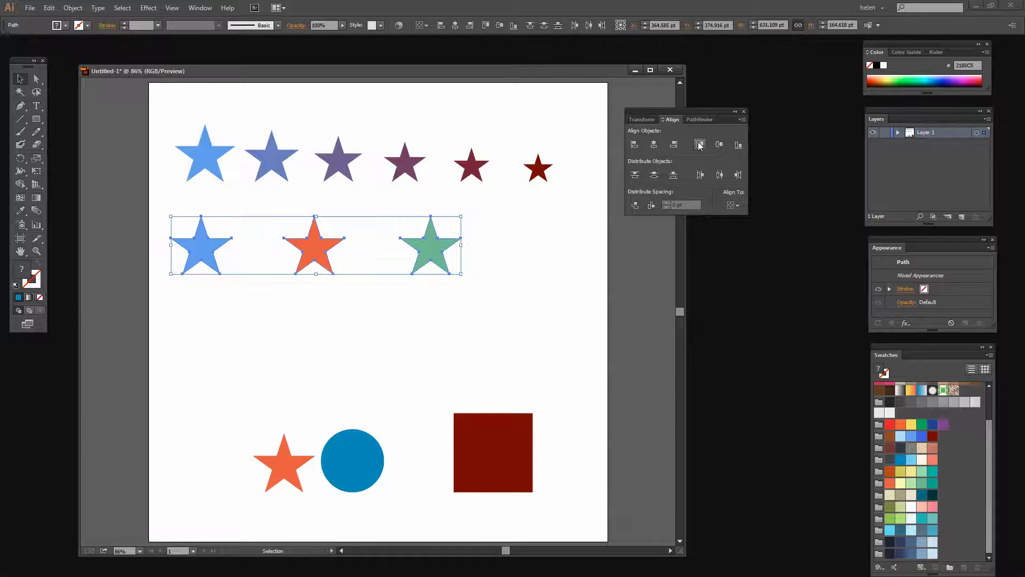
drag(313, 258, 343, 302)
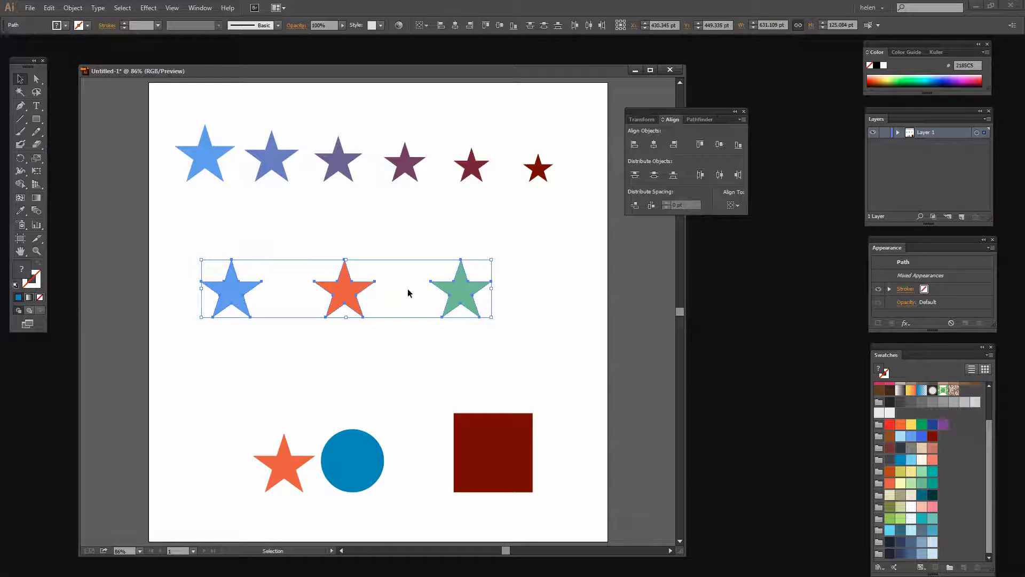
- Set Align To Artboard and distribute the stars' centres evenly across the artboard width
click(739, 205)
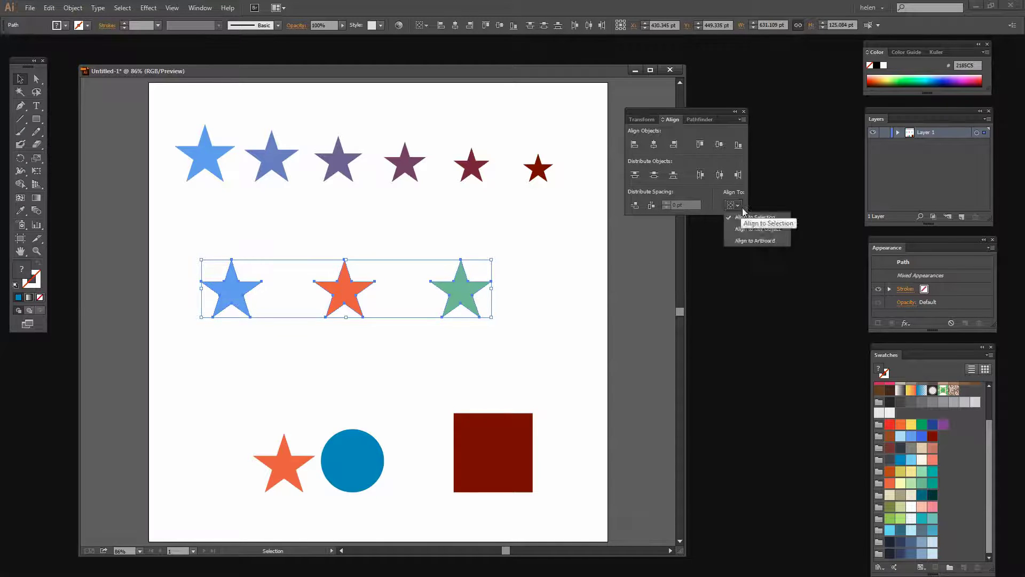
click(742, 240)
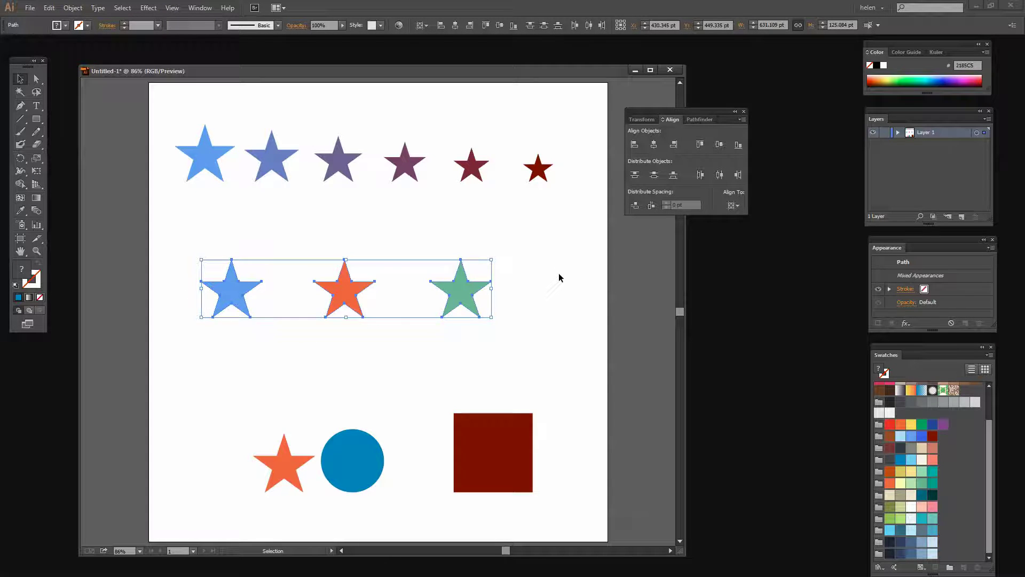
click(719, 175)
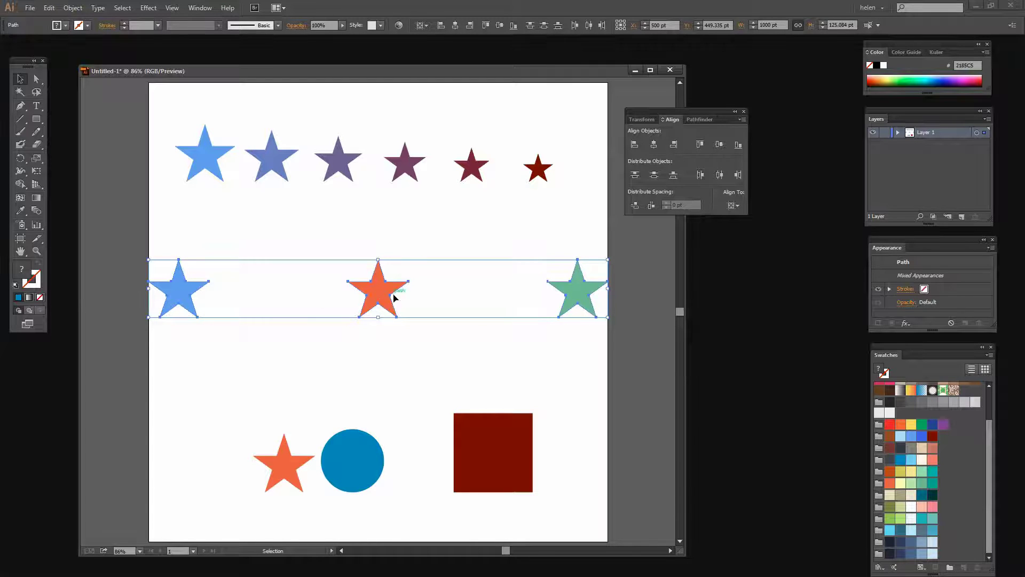
- Scatter the blue and green stars and switch Align To back to Align to Selection
click(389, 369)
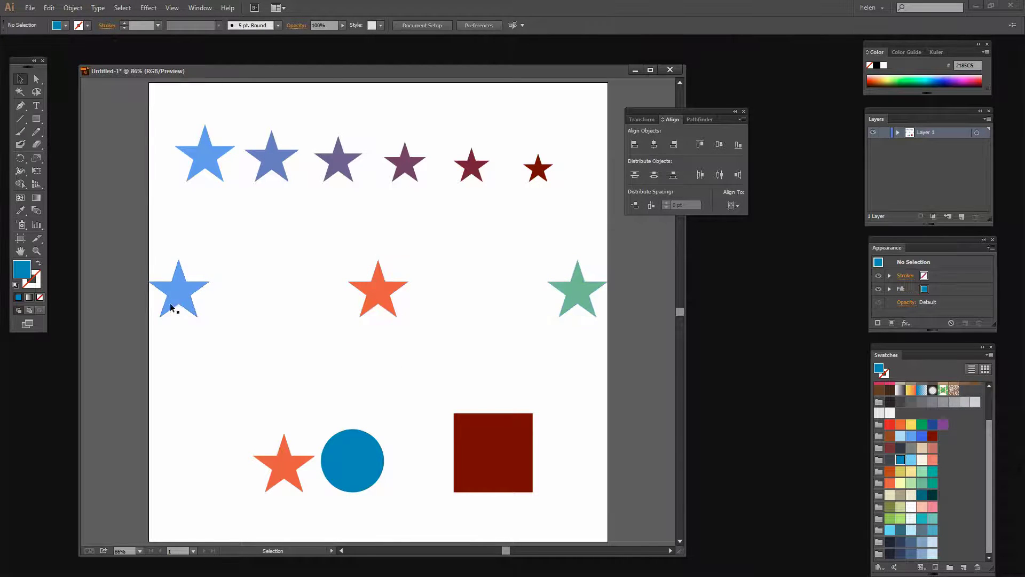
drag(172, 303, 251, 346)
drag(578, 290, 460, 261)
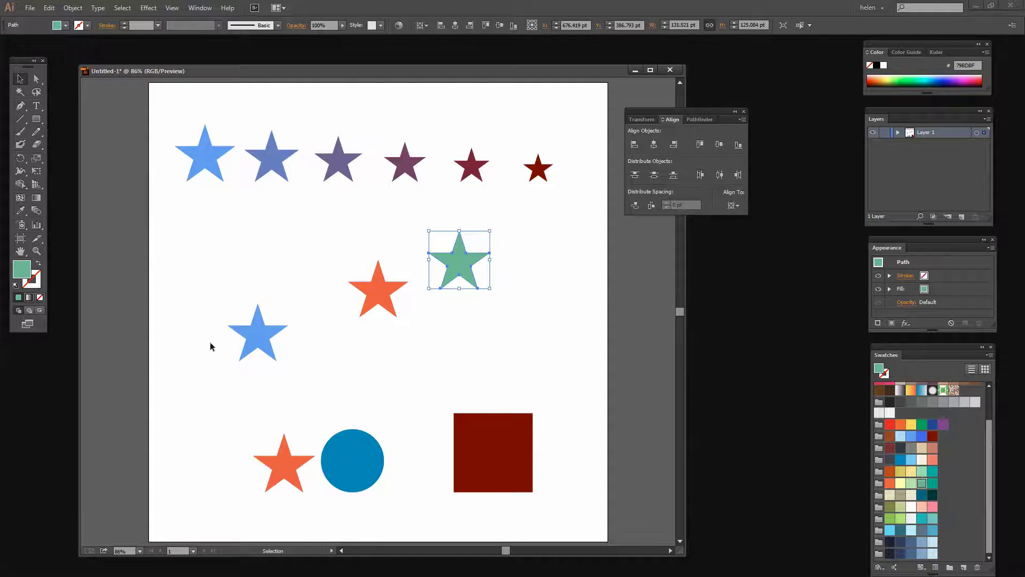
click(738, 206)
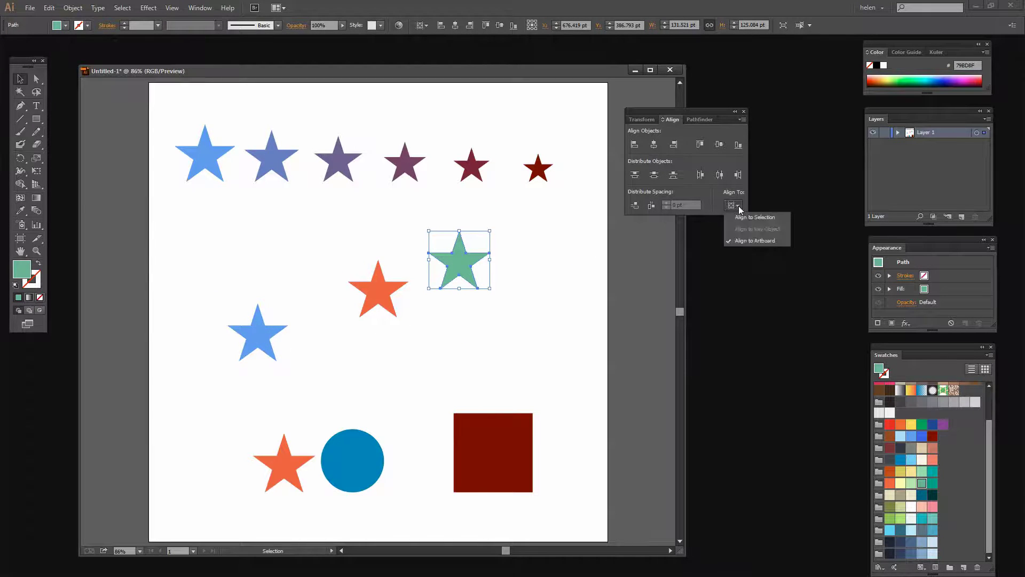
click(747, 218)
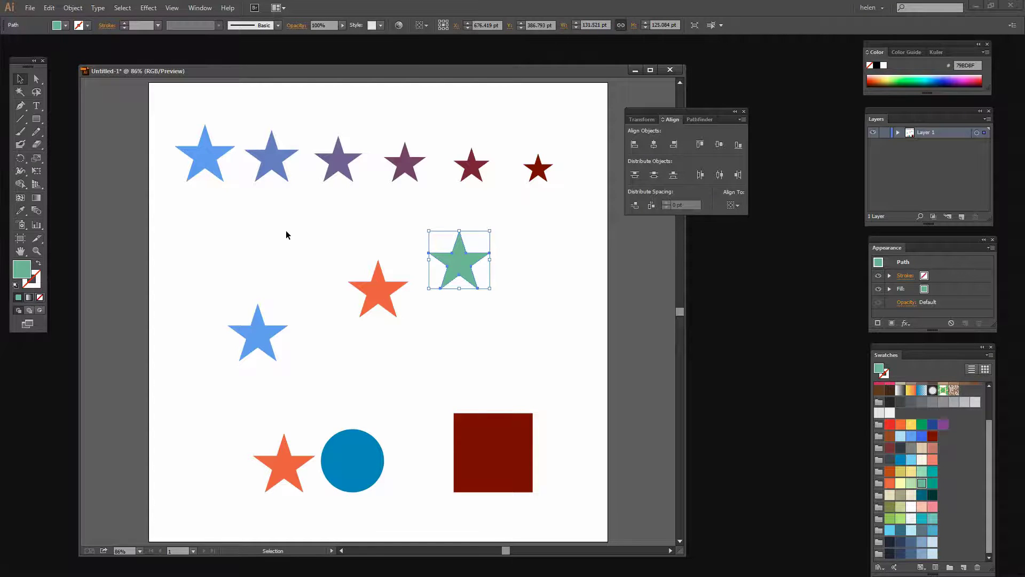
- Bottom-align the three middle stars and distribute their centres evenly within the selection
drag(228, 230, 547, 374)
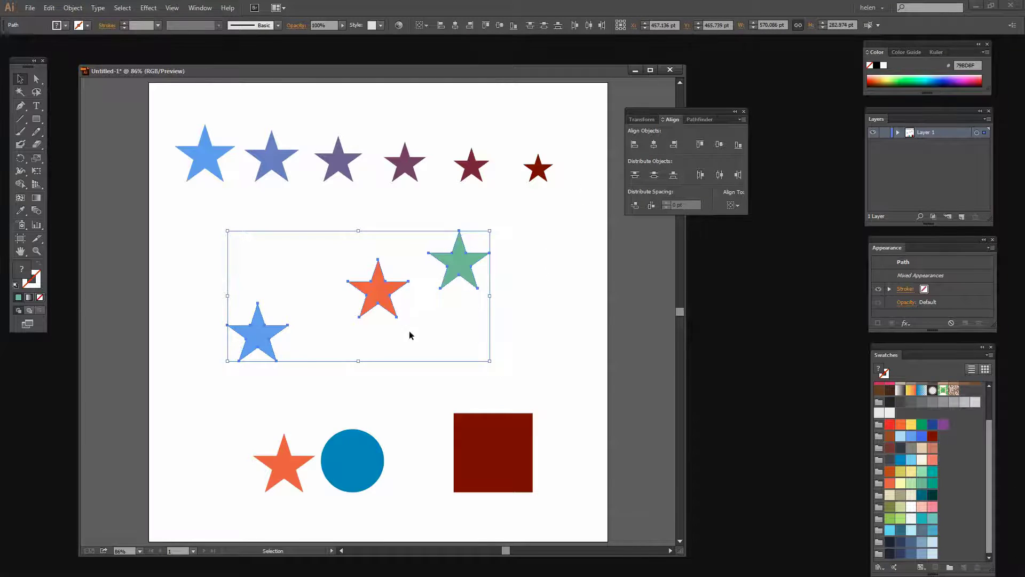
click(739, 146)
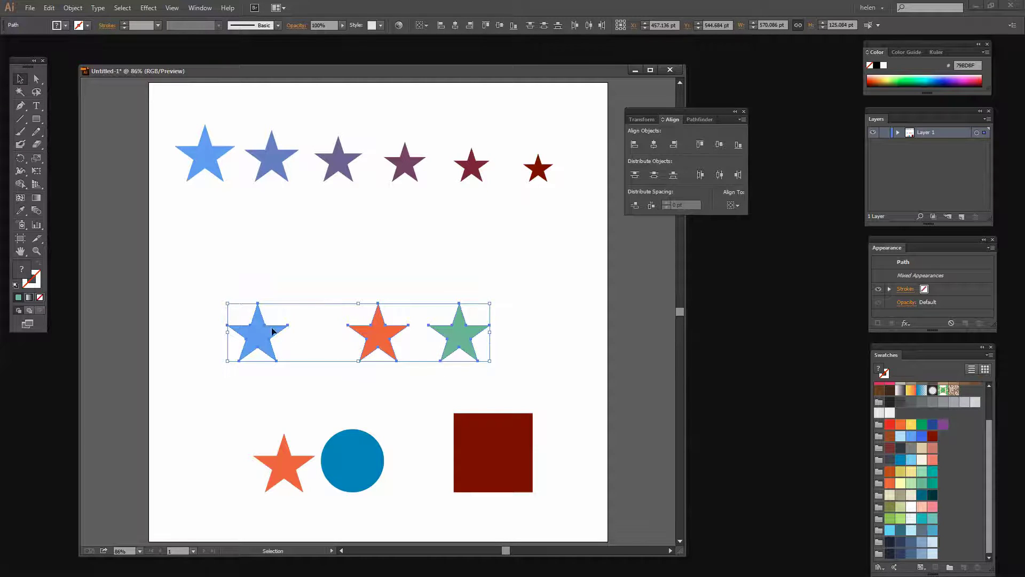
drag(259, 349, 257, 285)
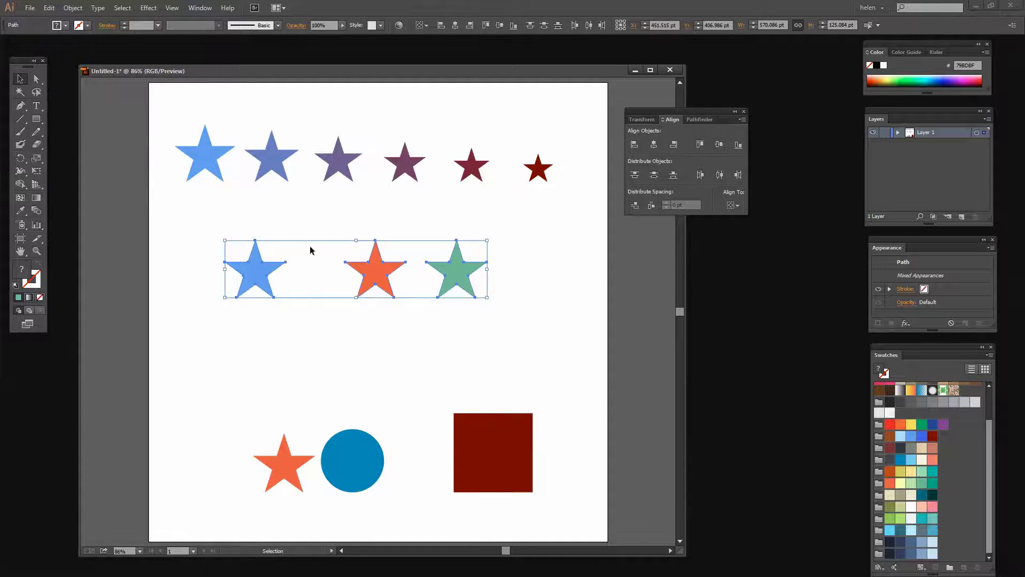
click(735, 205)
click(755, 217)
click(719, 175)
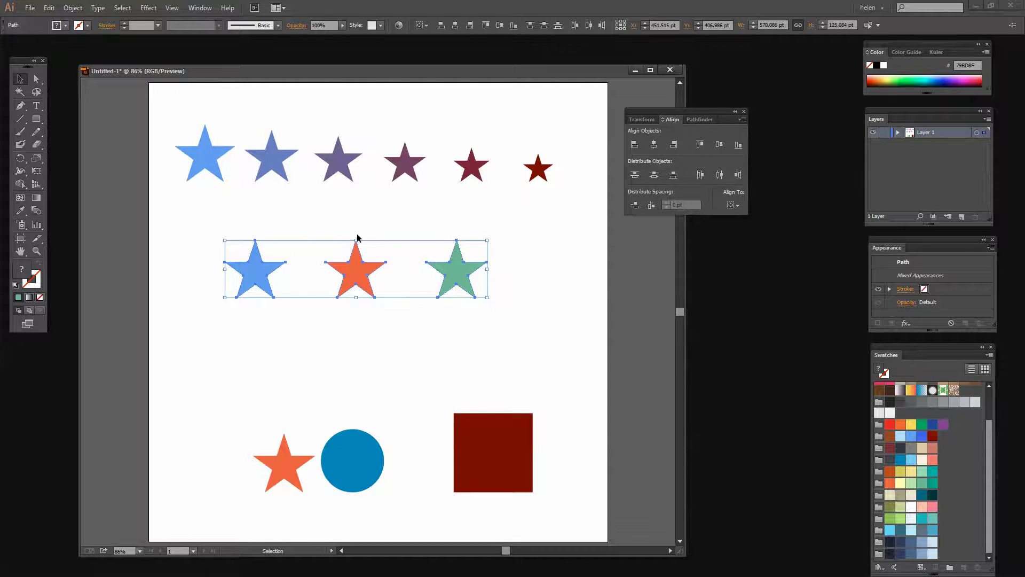
drag(361, 284, 391, 309)
click(362, 364)
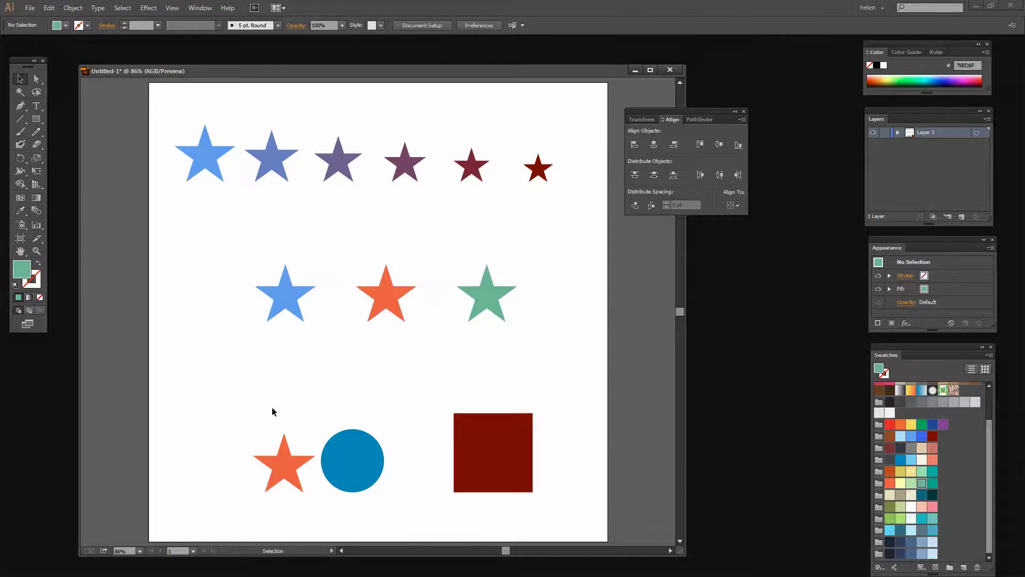
- Distribute the bottom-row star, circle and square evenly by their horizontal centres
drag(229, 383, 549, 507)
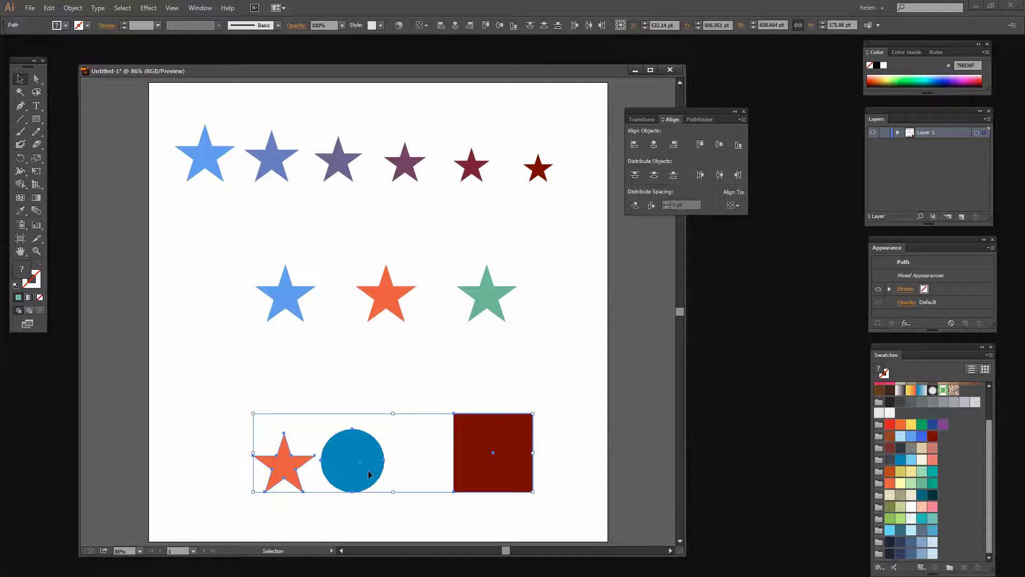
click(720, 175)
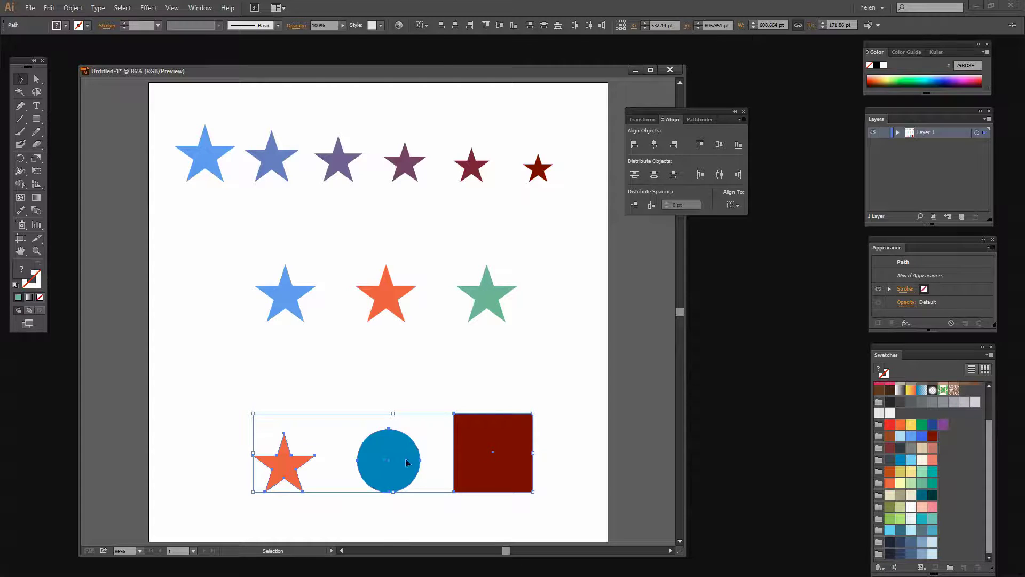
click(738, 206)
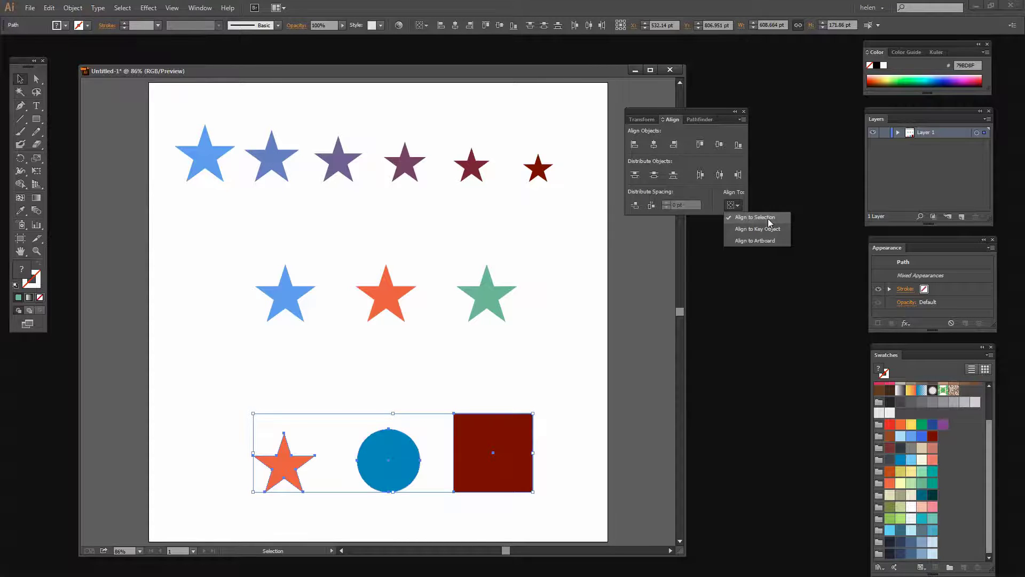
click(514, 218)
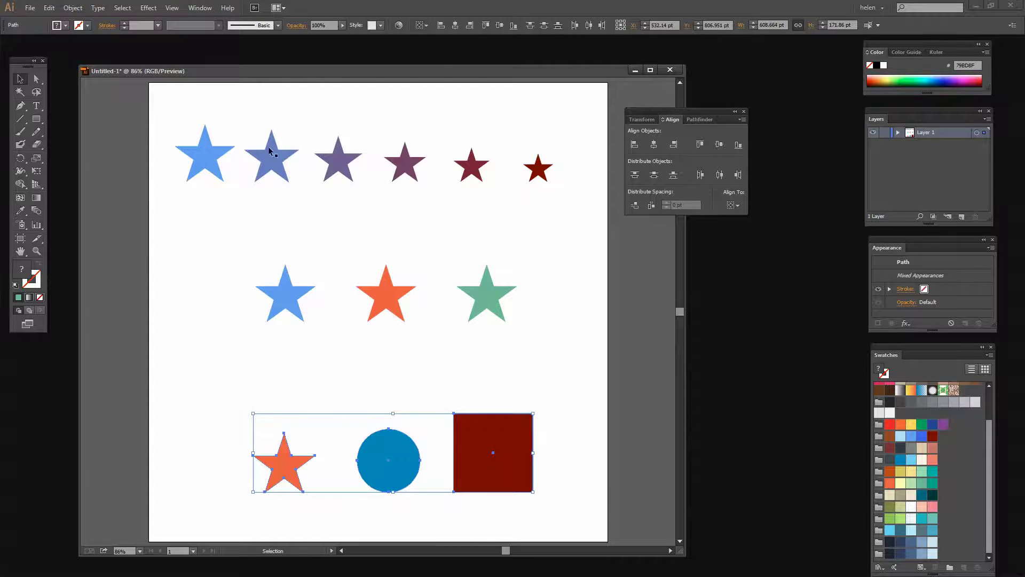
- Distribute the six top-row stars 6 pt apart, using the small dark red star as key object
drag(169, 116, 572, 201)
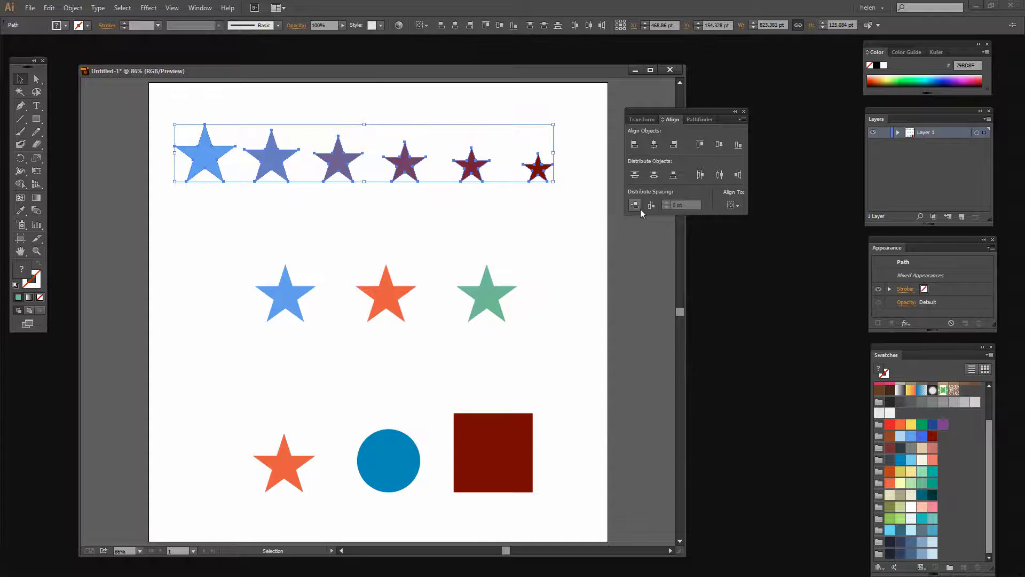
click(539, 171)
click(666, 203)
click(667, 203)
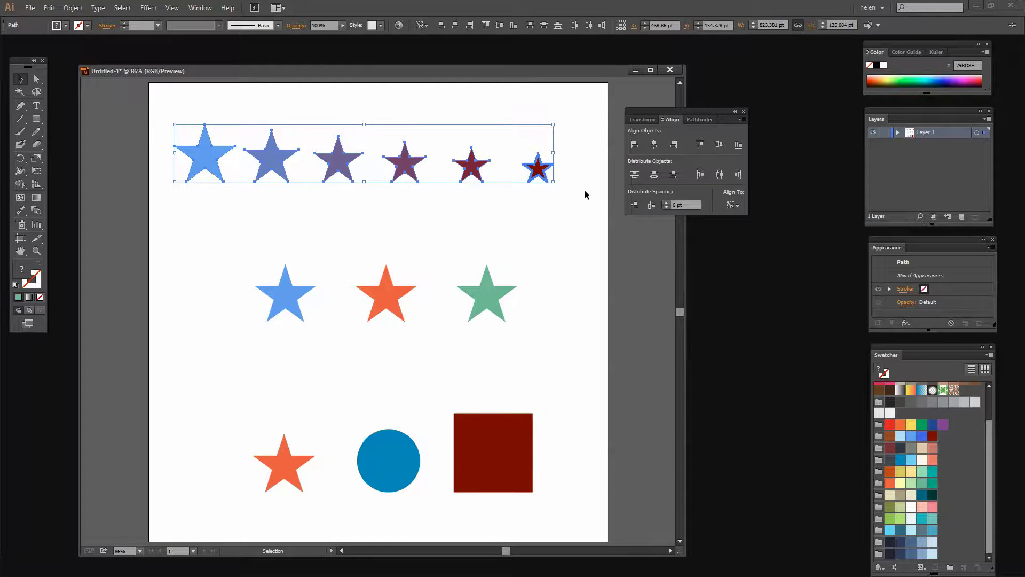
click(652, 206)
click(523, 220)
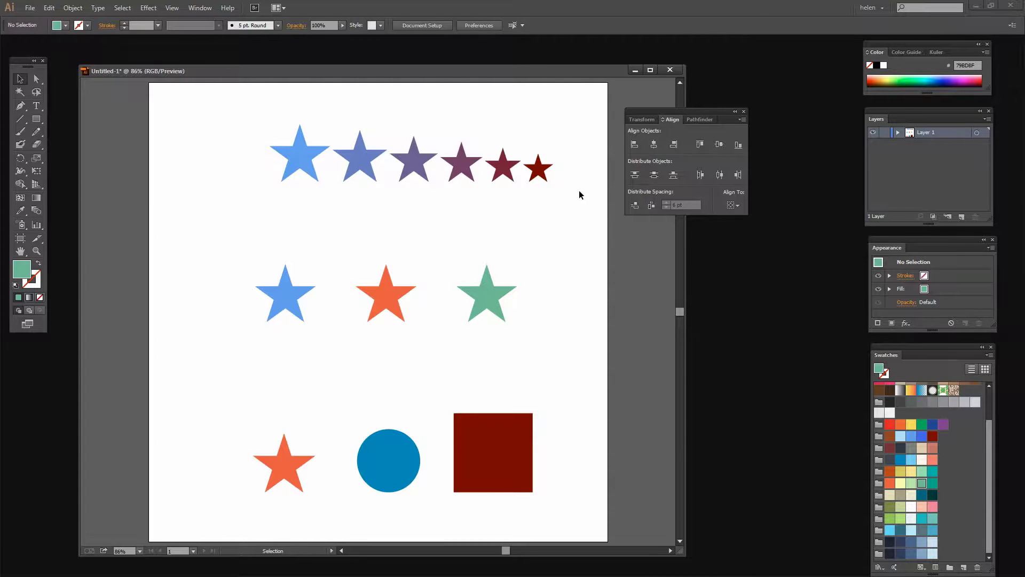
- Pack the top-row stars with 0 pt spacing against the big blue key star
drag(579, 191, 230, 110)
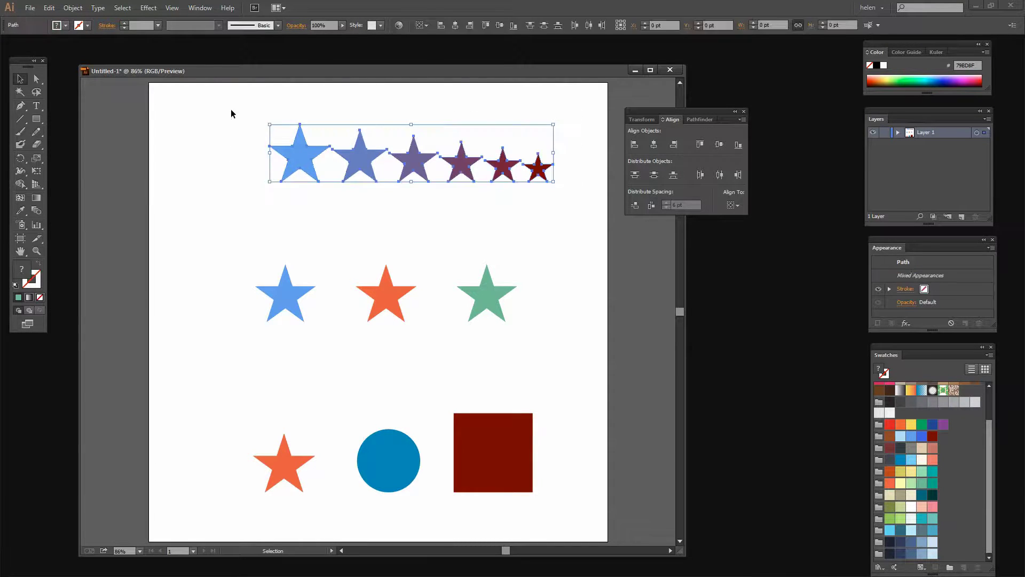
click(298, 158)
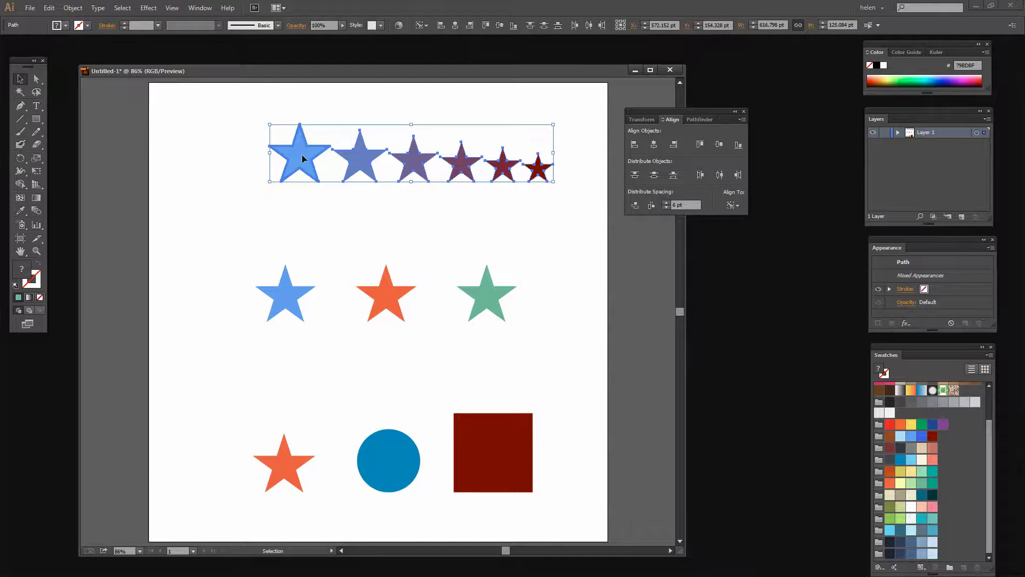
click(686, 204)
text(0)
click(650, 205)
click(651, 206)
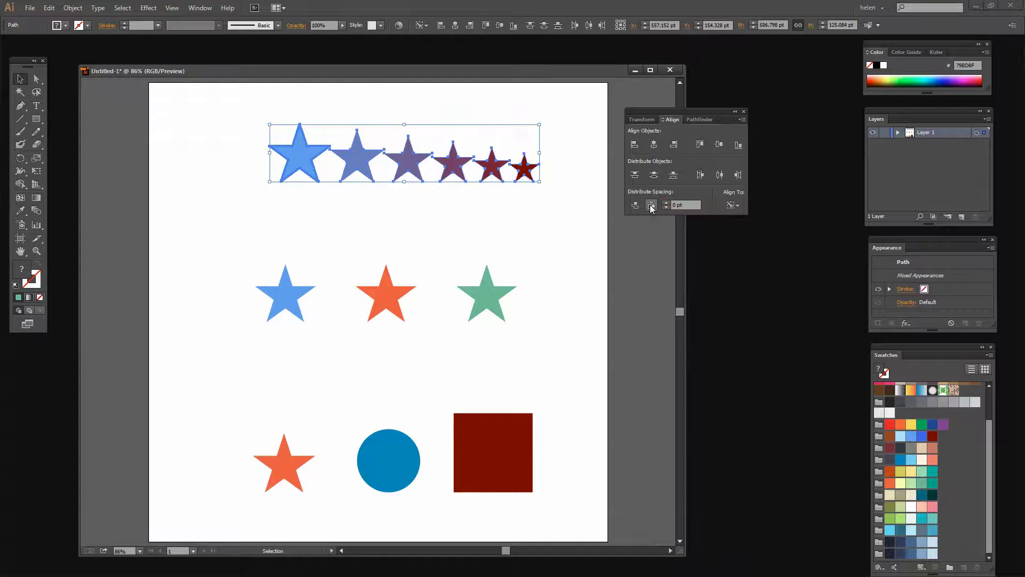
click(502, 205)
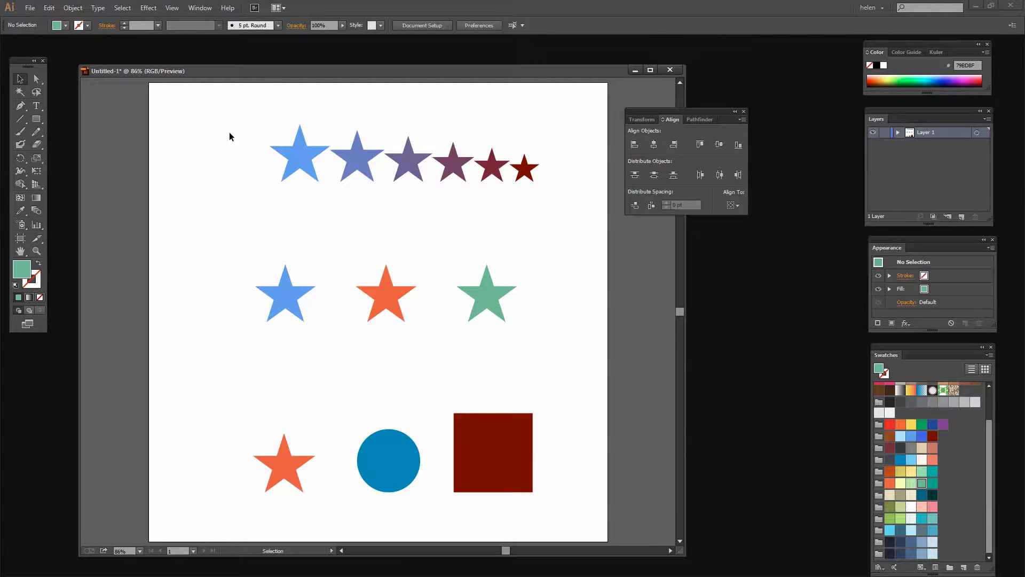
- Vertically centre-align the six top-row stars on one horizontal line
drag(234, 116, 598, 226)
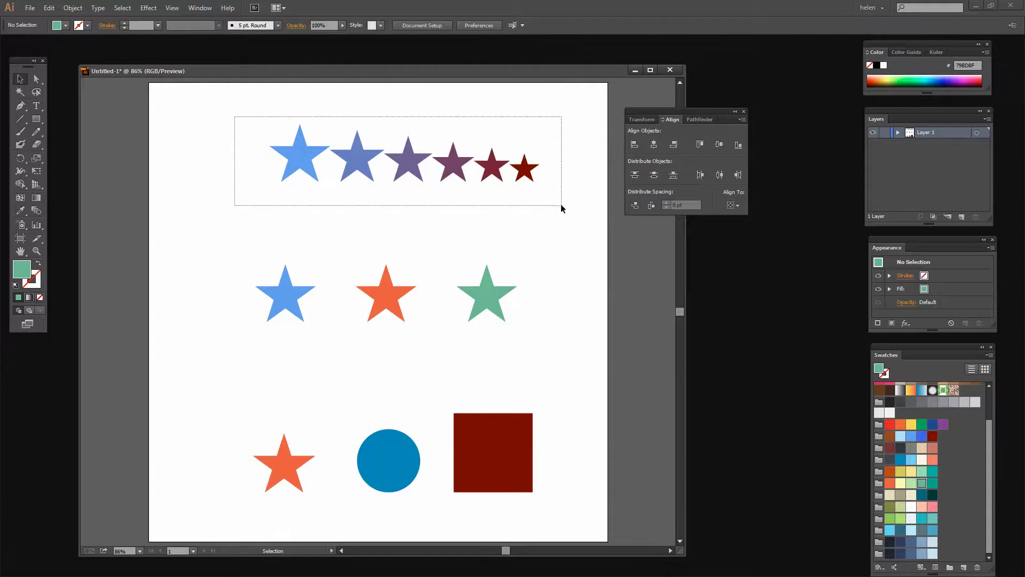
drag(561, 204, 560, 203)
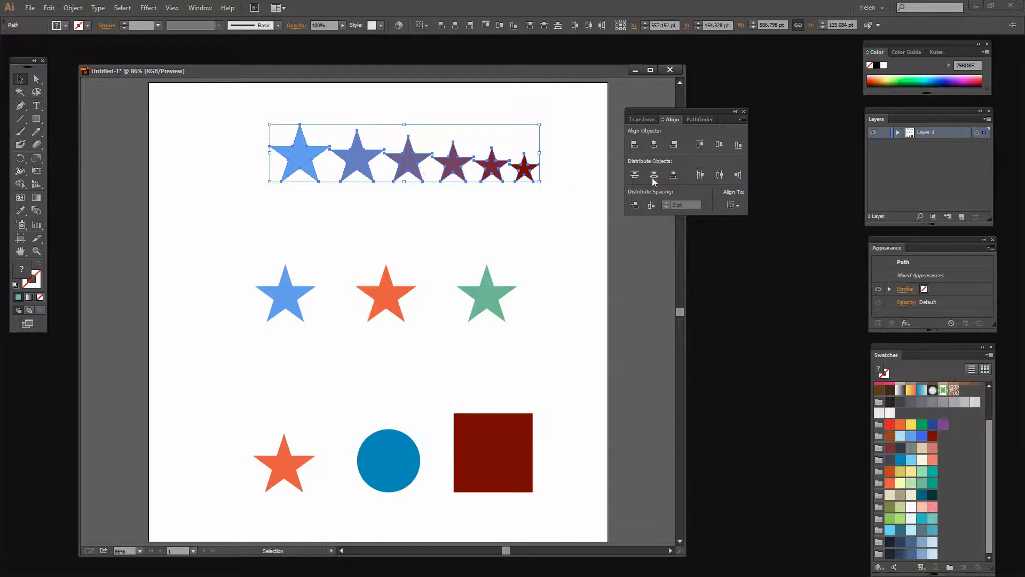
click(720, 145)
click(539, 227)
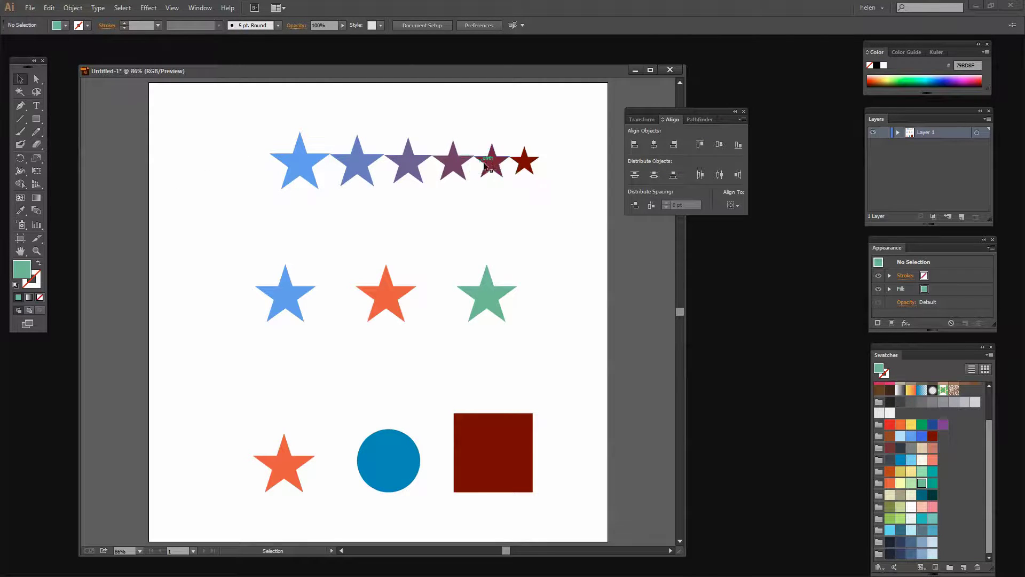
drag(554, 203, 208, 126)
click(301, 193)
- Drag the blue, orange and green stars into a rough column on the left
drag(281, 293, 272, 360)
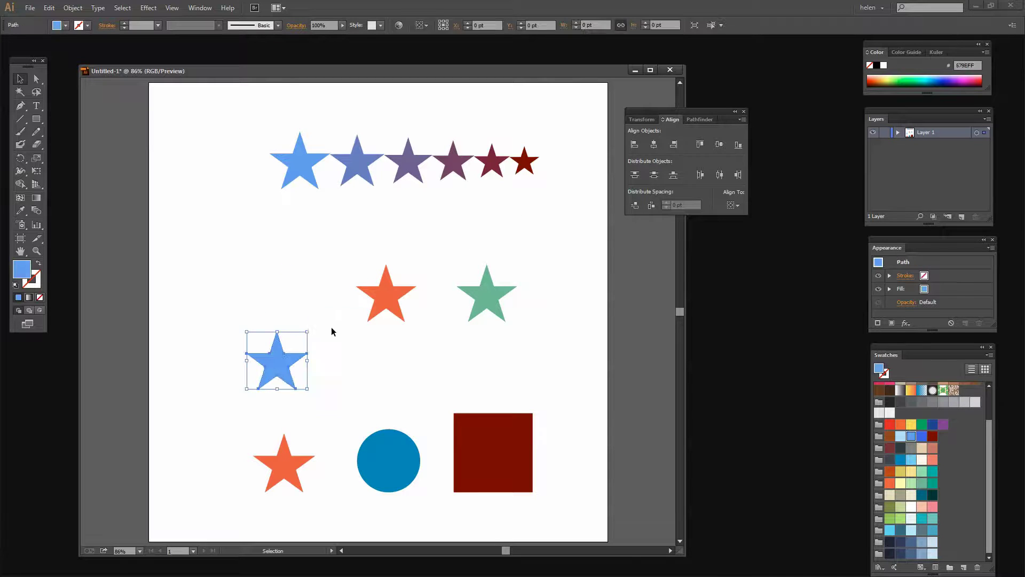
drag(400, 305, 369, 366)
drag(486, 300, 462, 375)
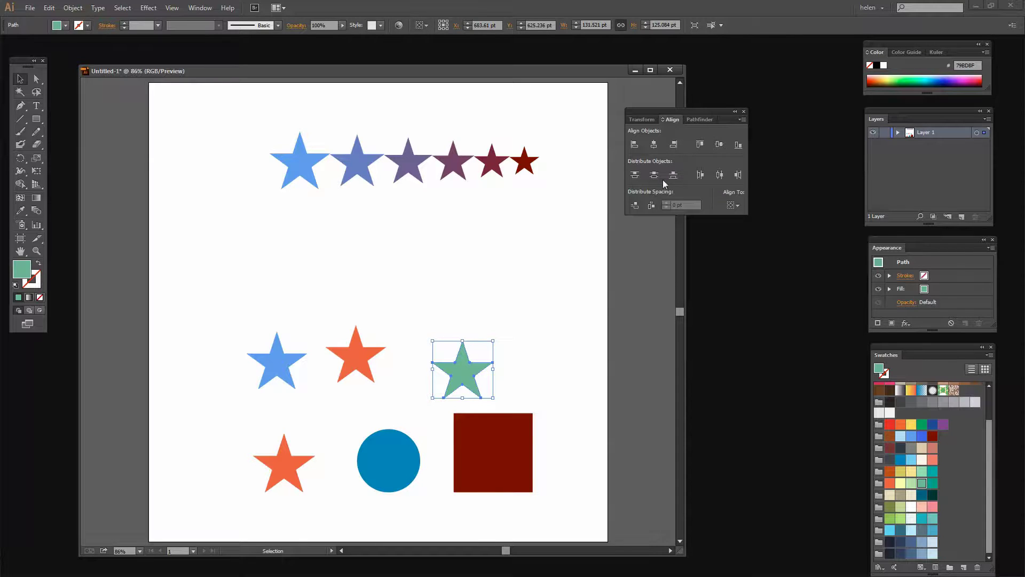
drag(272, 359, 202, 274)
drag(262, 462, 207, 369)
drag(466, 382, 208, 471)
click(201, 275)
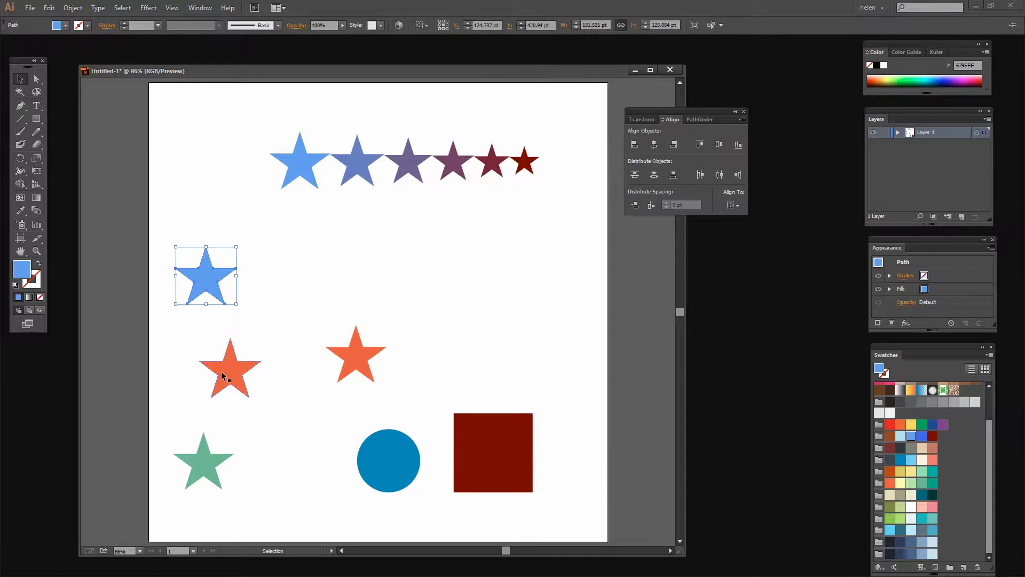
mouse_move(225, 370)
mouse_down()
mouse_move(224, 355)
mouse_move(242, 360)
mouse_up()
drag(203, 464, 203, 484)
- With Align to Selection, distribute the three stars' vertical centres evenly and left-align them
drag(268, 531, 161, 231)
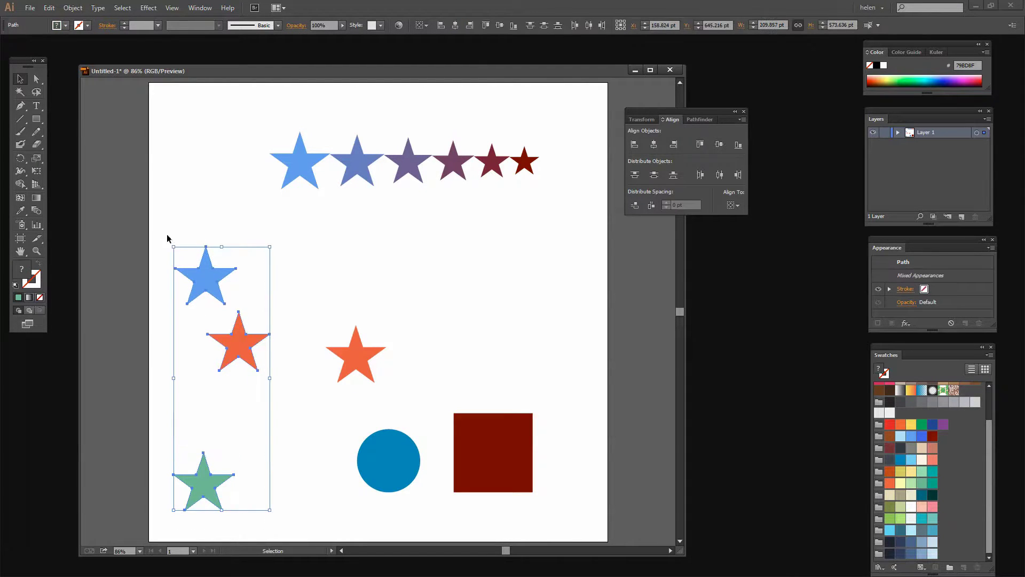
click(738, 205)
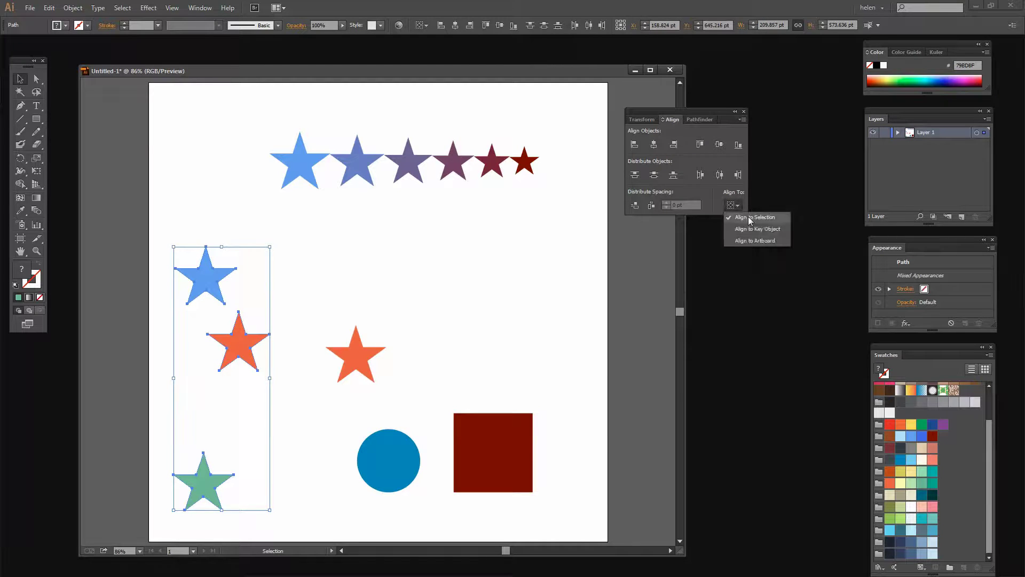
click(752, 219)
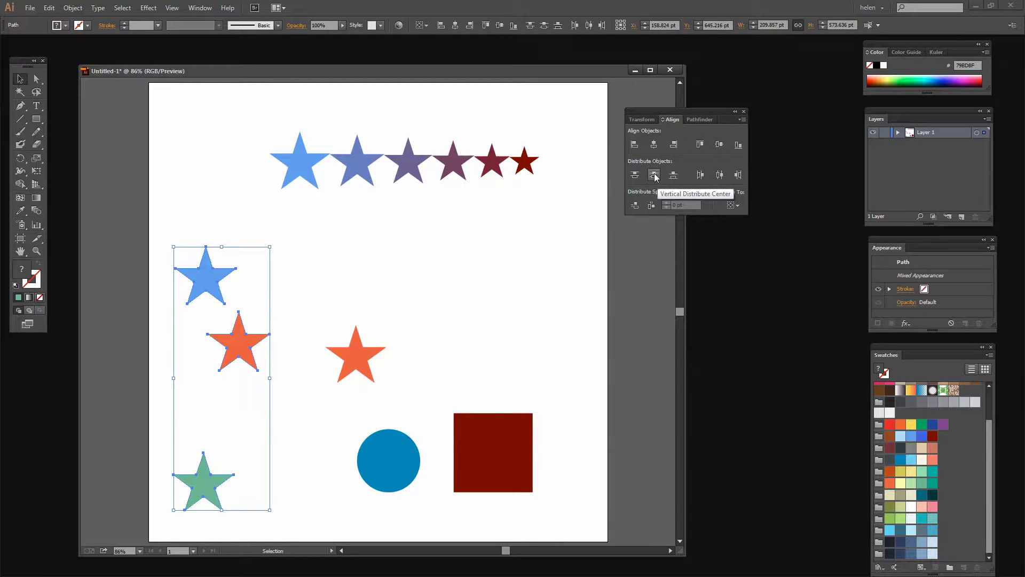
click(655, 176)
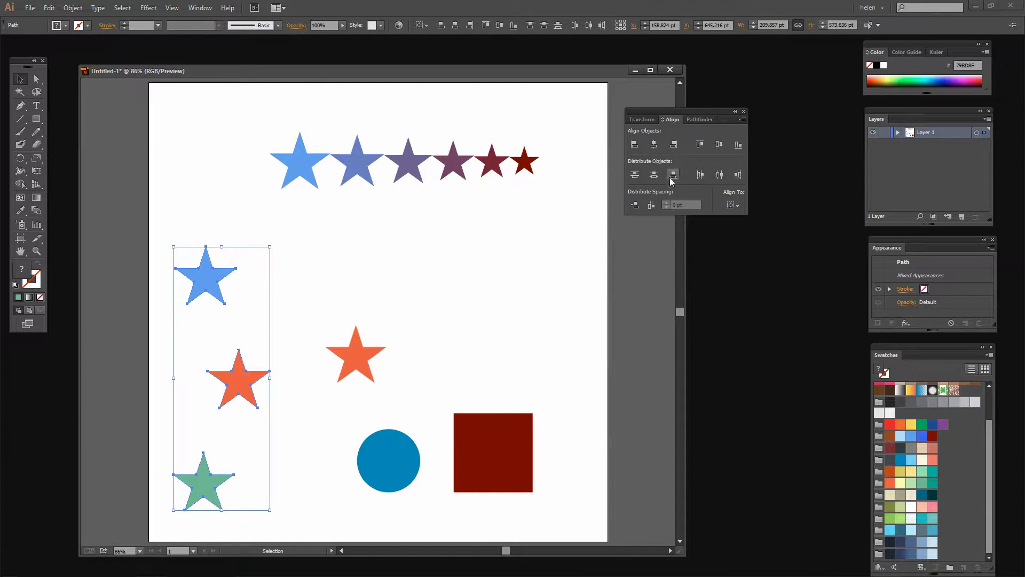
click(635, 146)
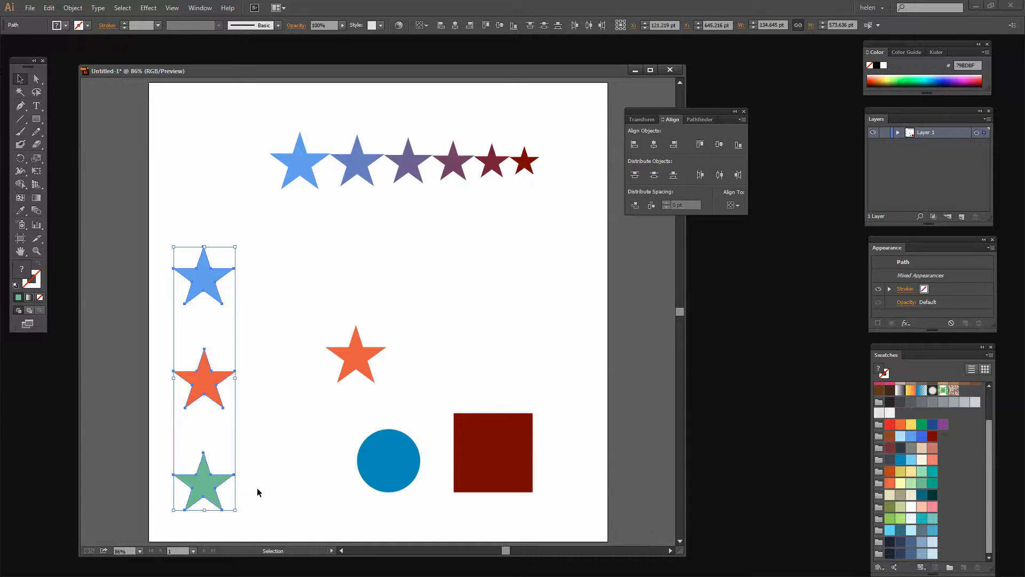
- Arrange the orange star, blue circle and dark red square roughly into a vertical stack
click(278, 474)
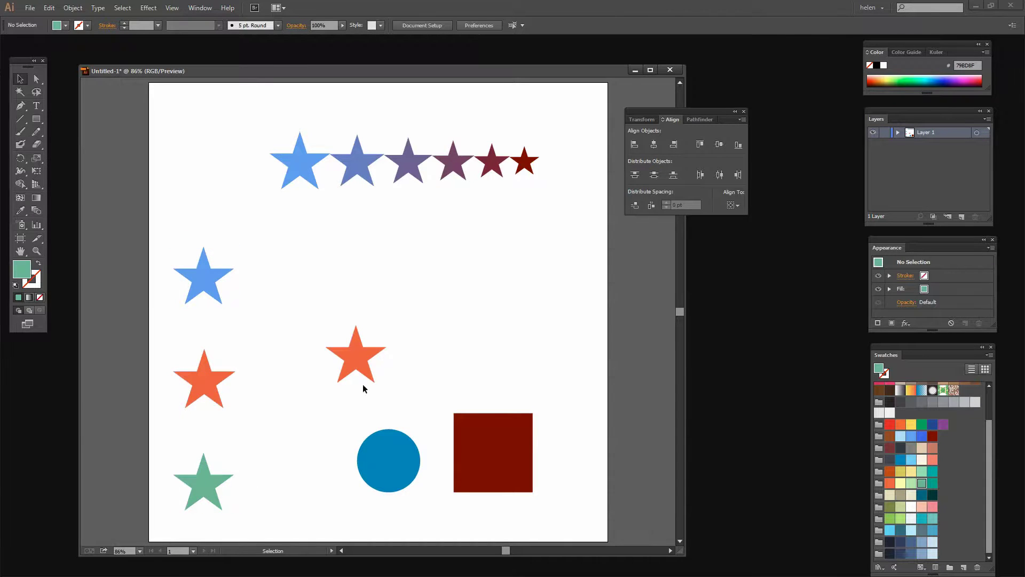
drag(365, 374, 483, 279)
drag(379, 460, 399, 348)
drag(486, 464, 497, 508)
drag(404, 339, 380, 318)
- Select the star, circle and square, align their left edges and distribute their vertical centres evenly
drag(354, 239, 566, 534)
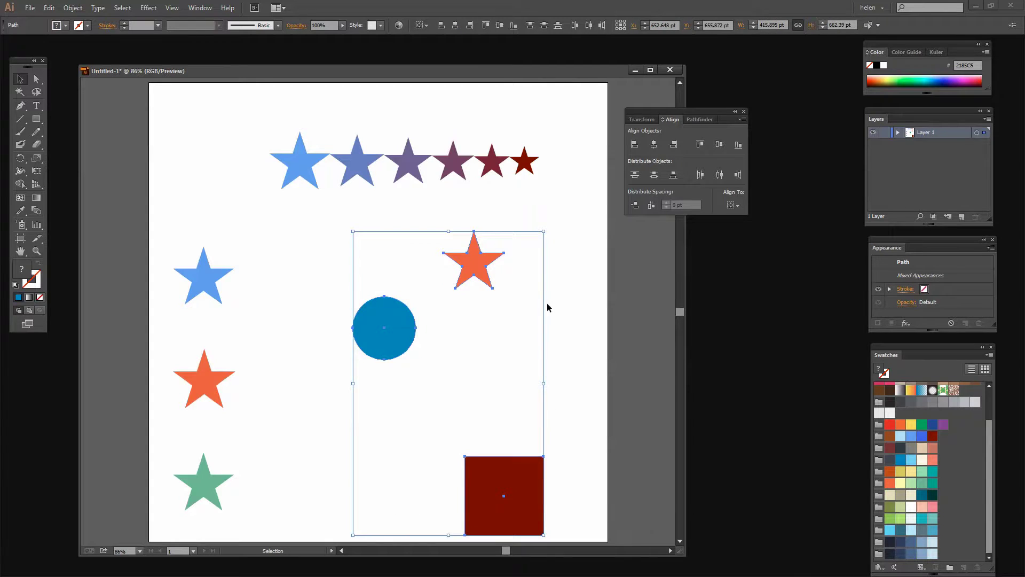
click(634, 144)
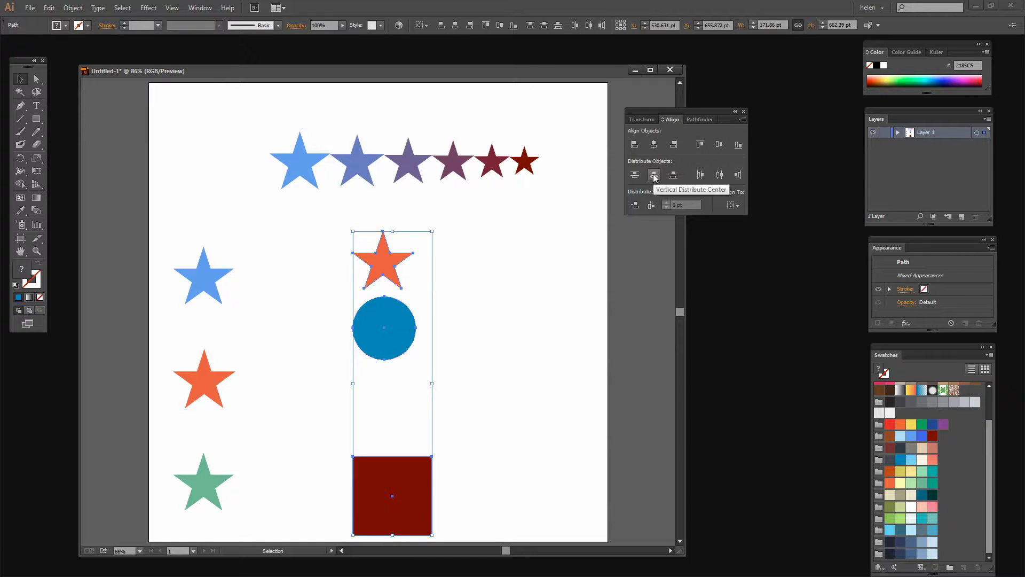
click(654, 176)
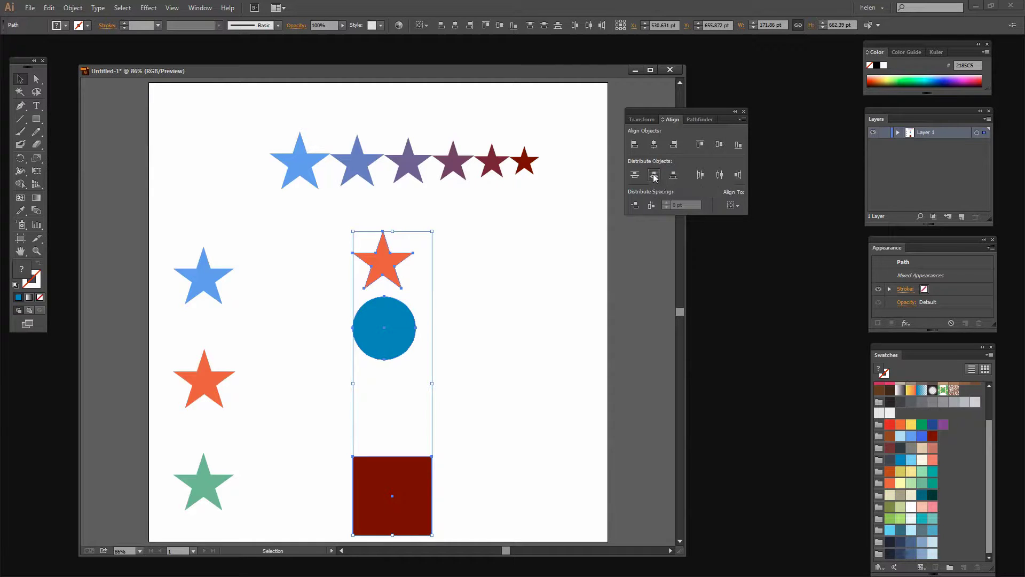
- Try distributing the three shapes relative to the artboard, undo it, and shift the column right
click(734, 206)
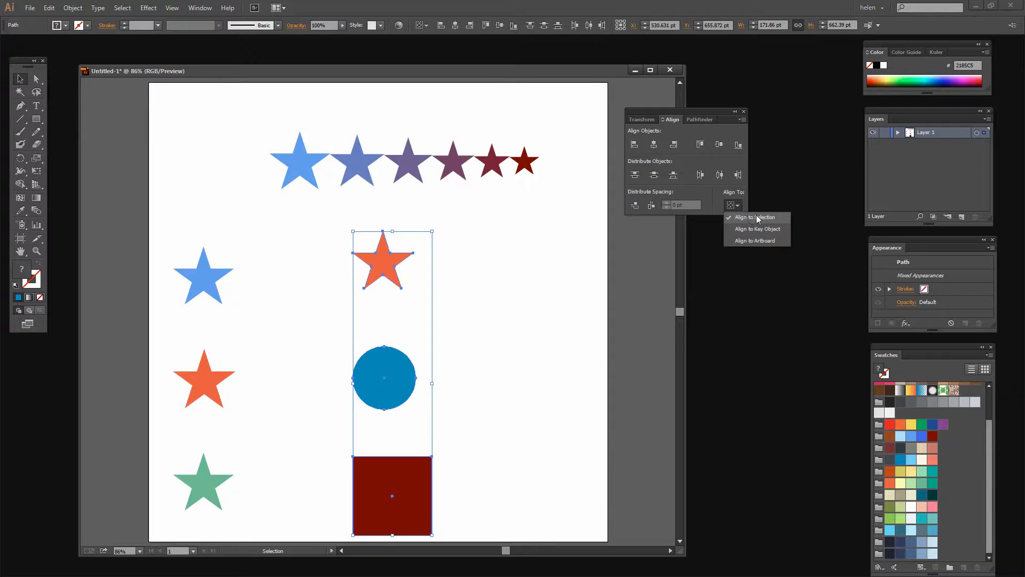
click(749, 242)
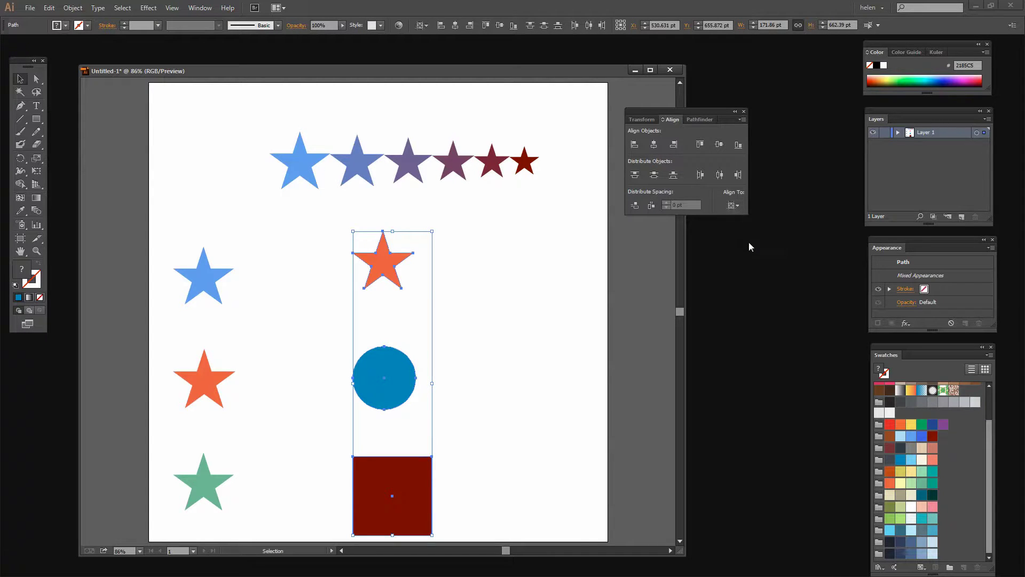
click(654, 176)
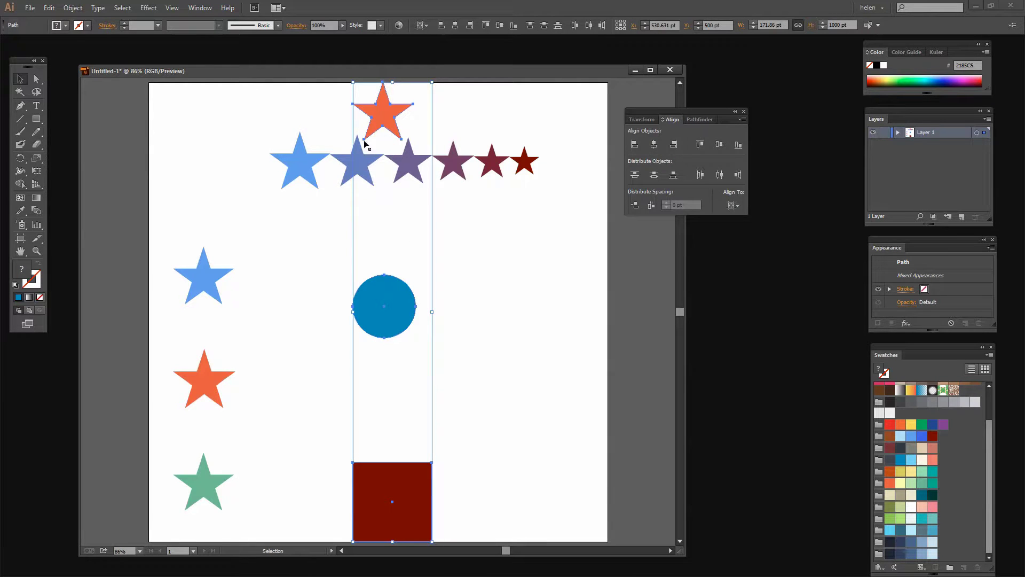
click(49, 7)
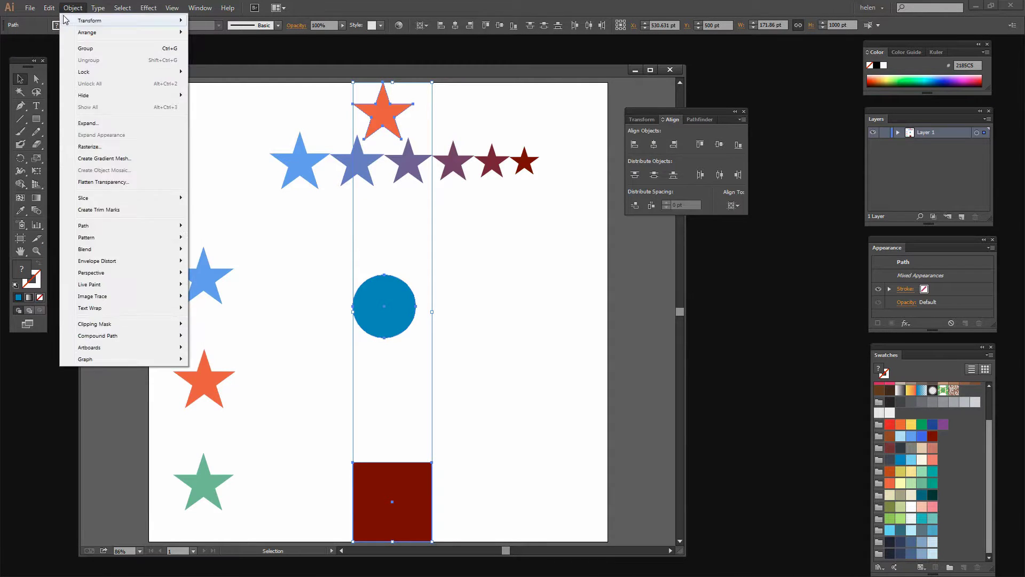
click(60, 20)
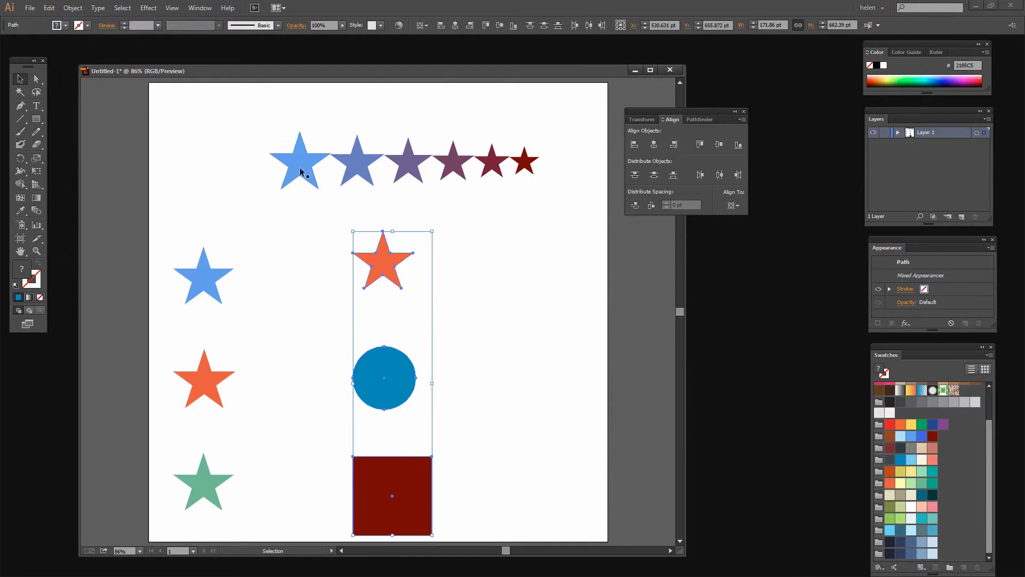
drag(404, 265, 543, 272)
drag(245, 124, 574, 208)
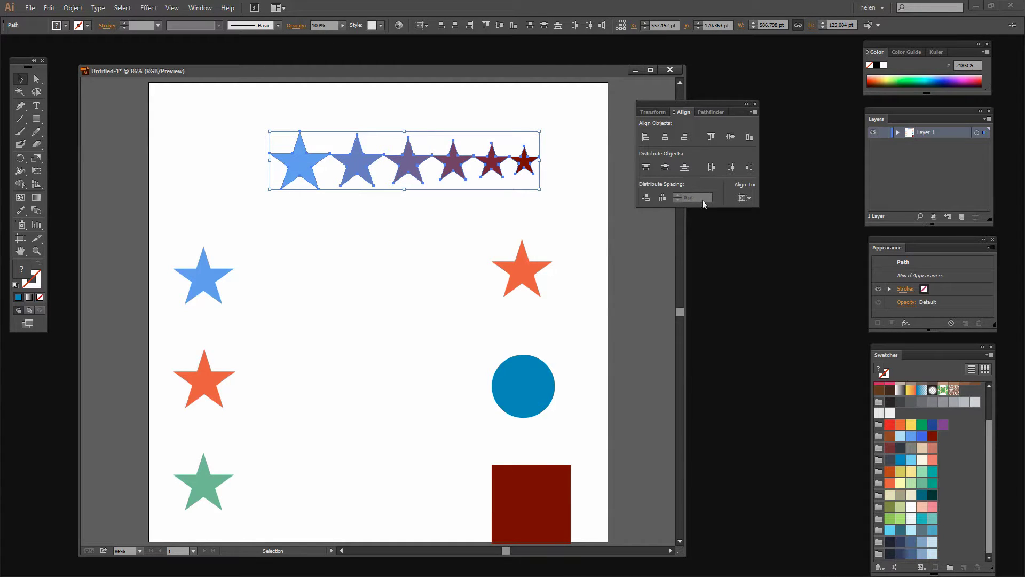
- With Align to Artboard, distribute the six top-row stars' horizontal centres edge to edge, then deselect
click(745, 198)
click(766, 234)
click(732, 169)
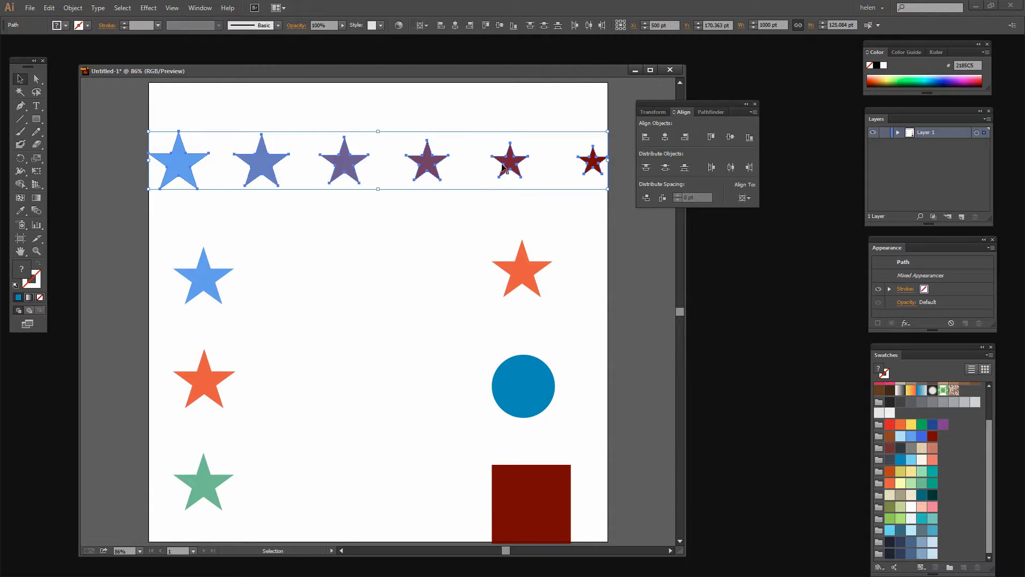
click(389, 214)
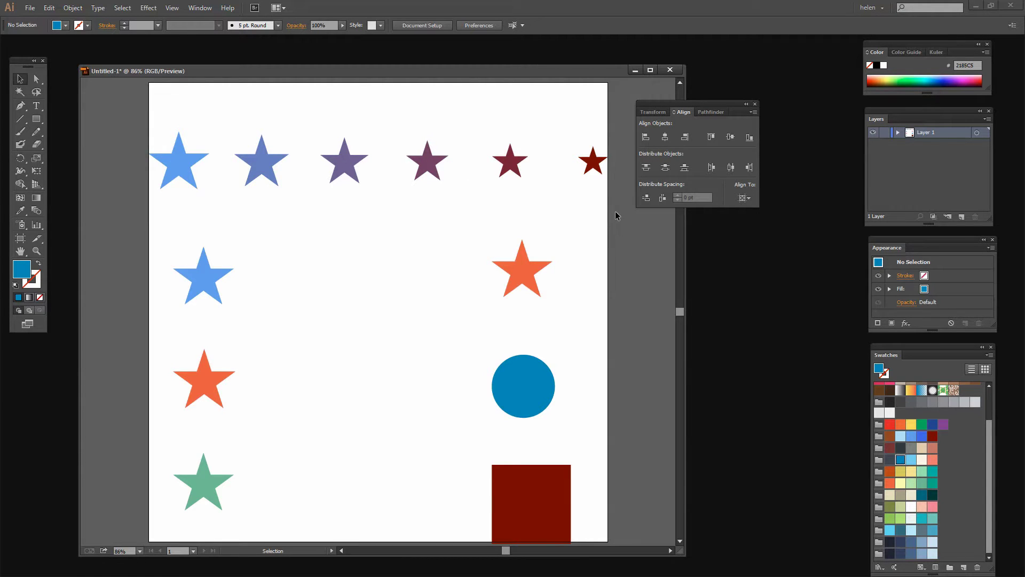
- Move the dark red square up-left to mid-artboard, then check the Align panel menu and Align To choices unchanged
drag(532, 503, 400, 368)
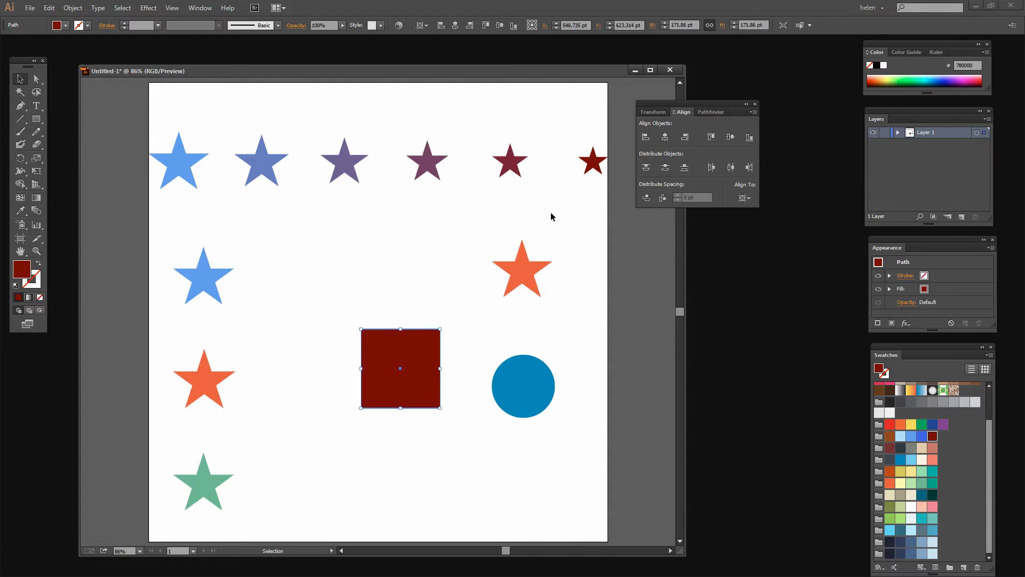
click(753, 112)
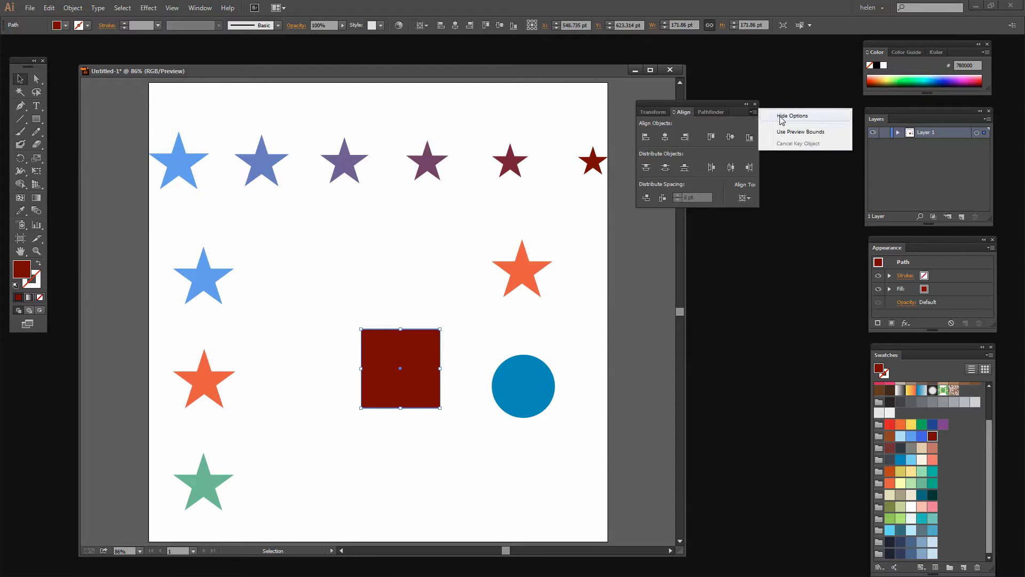
click(452, 245)
click(451, 246)
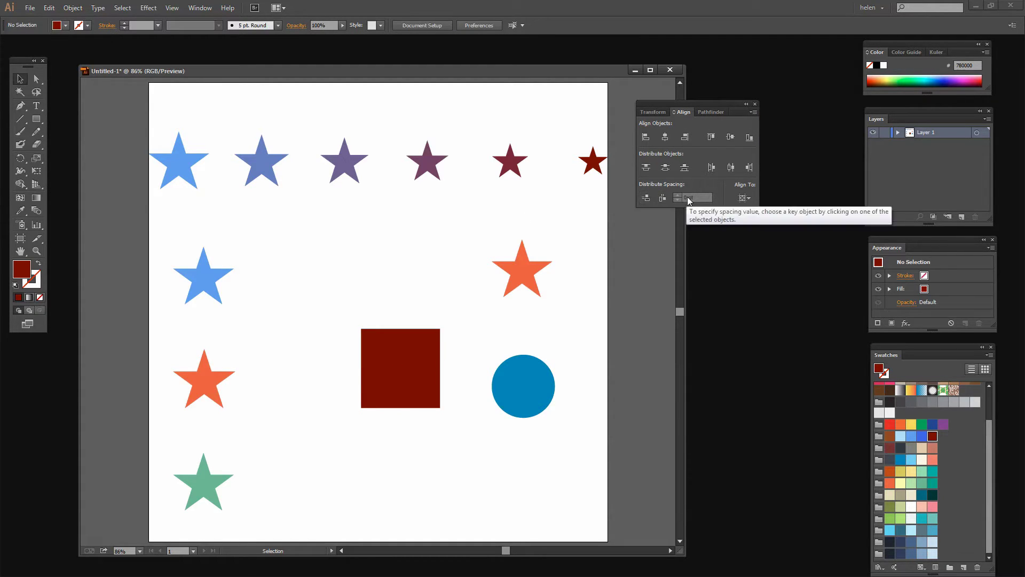
click(750, 201)
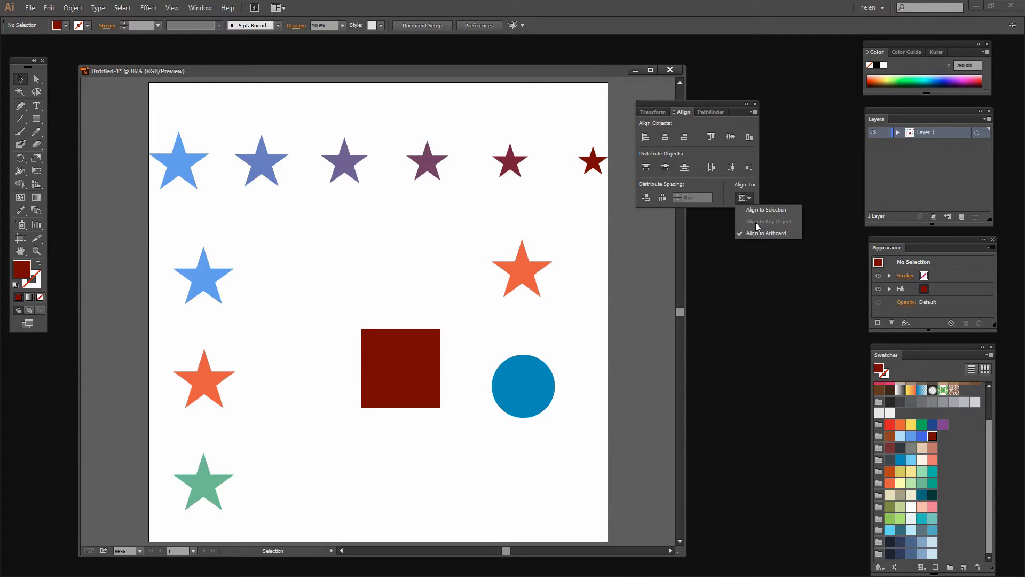
click(352, 291)
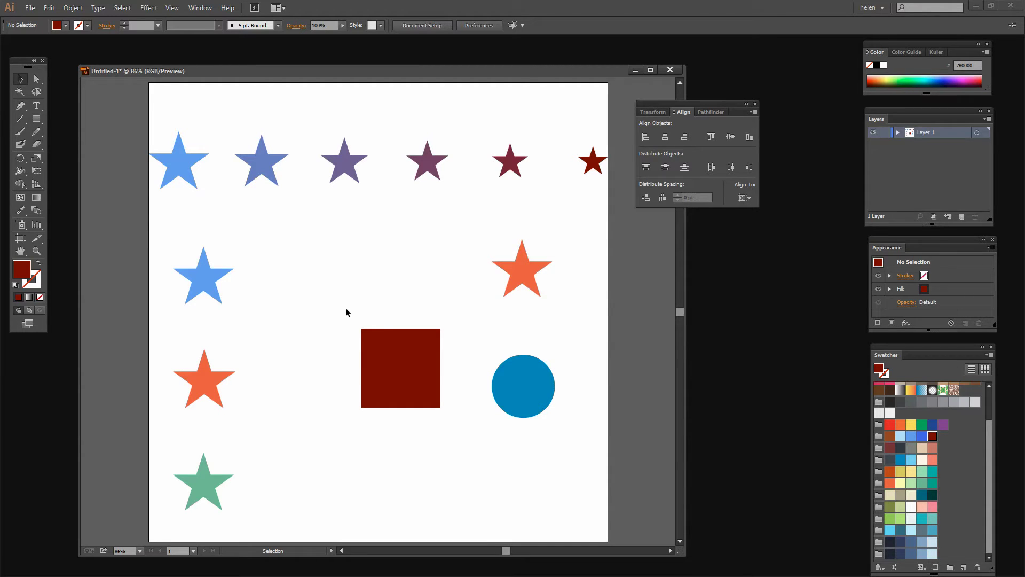